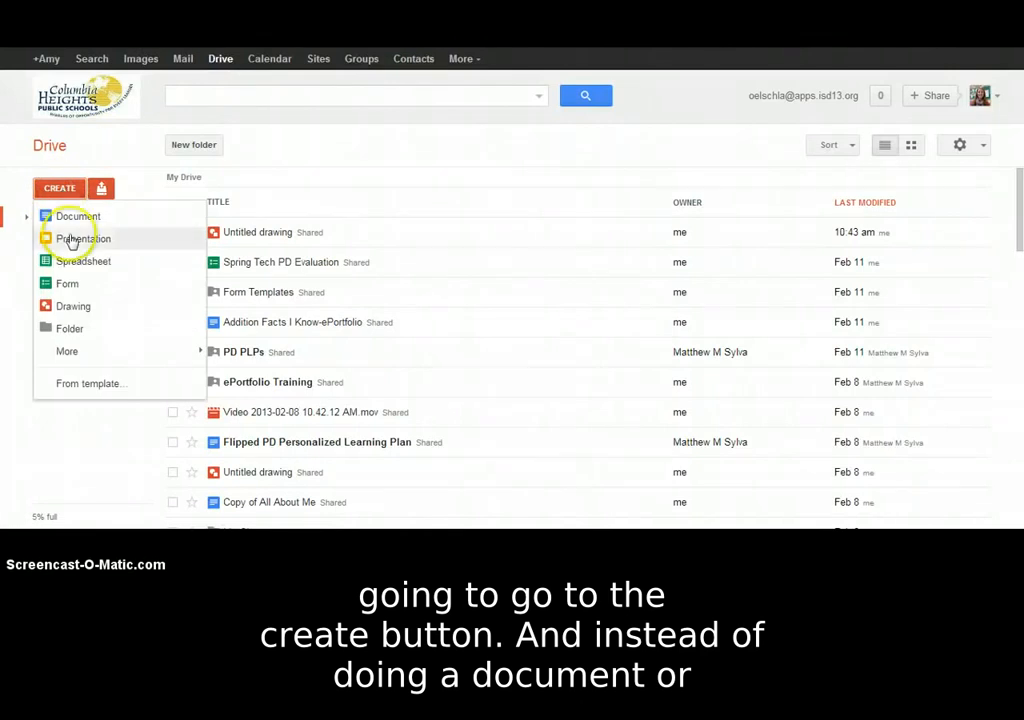
Step: Create a new drawing and draw a large heart shape covering most of the canvas
{"action": "left_click", "coordinate": [90, 311]}
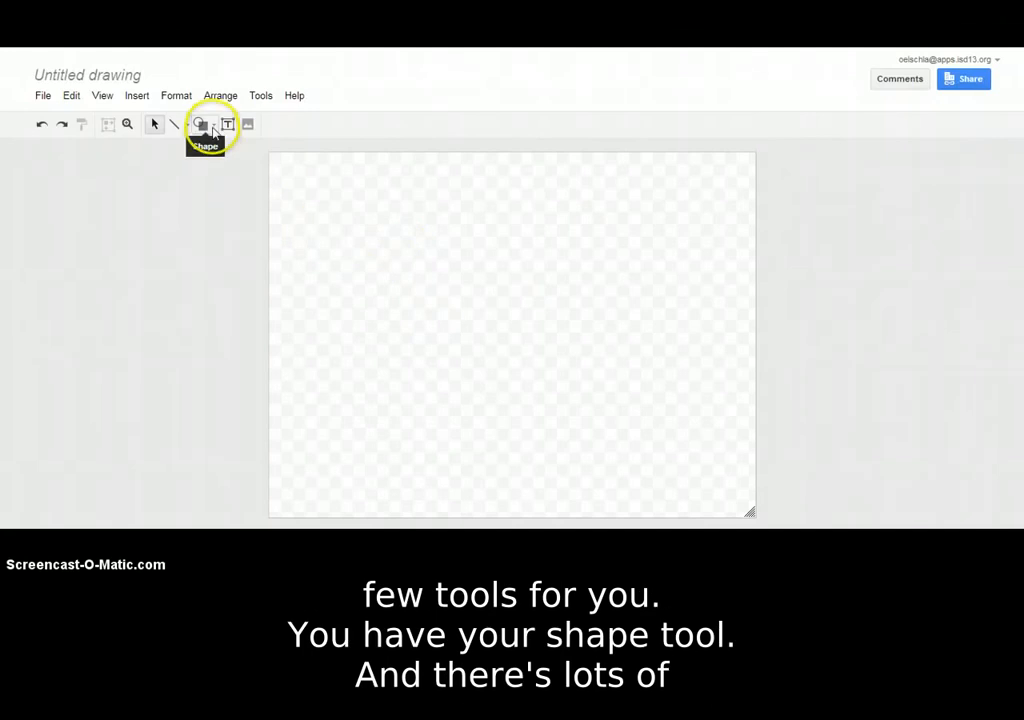
{"action": "left_click", "coordinate": [212, 130]}
{"action": "mouse_move", "coordinate": [214, 155]}
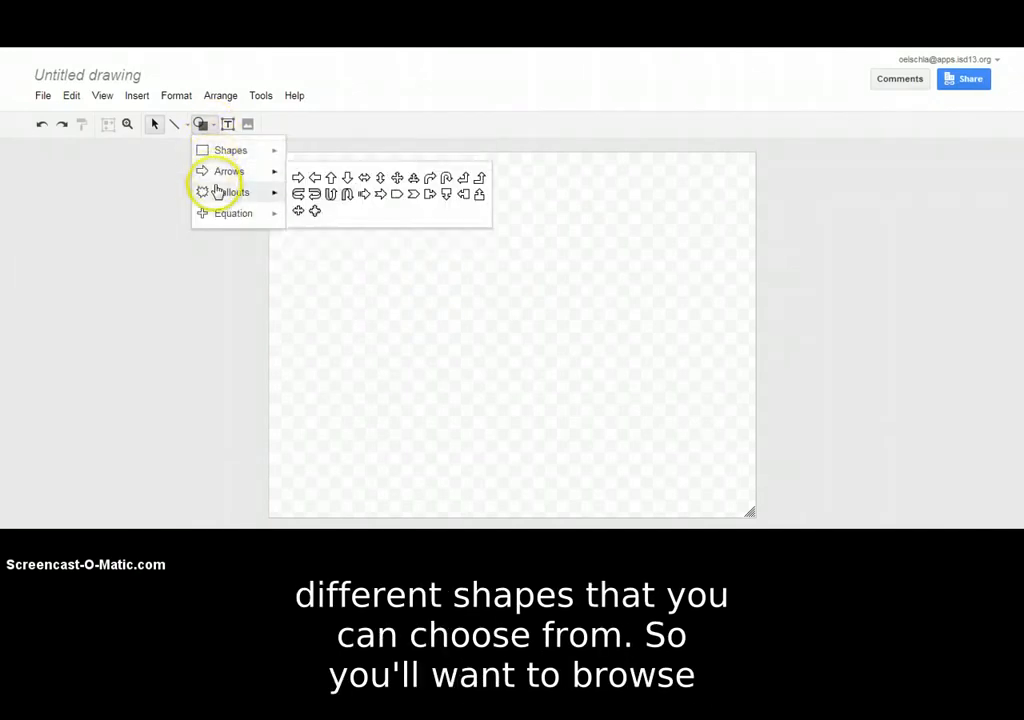
{"action": "mouse_move", "coordinate": [217, 193]}
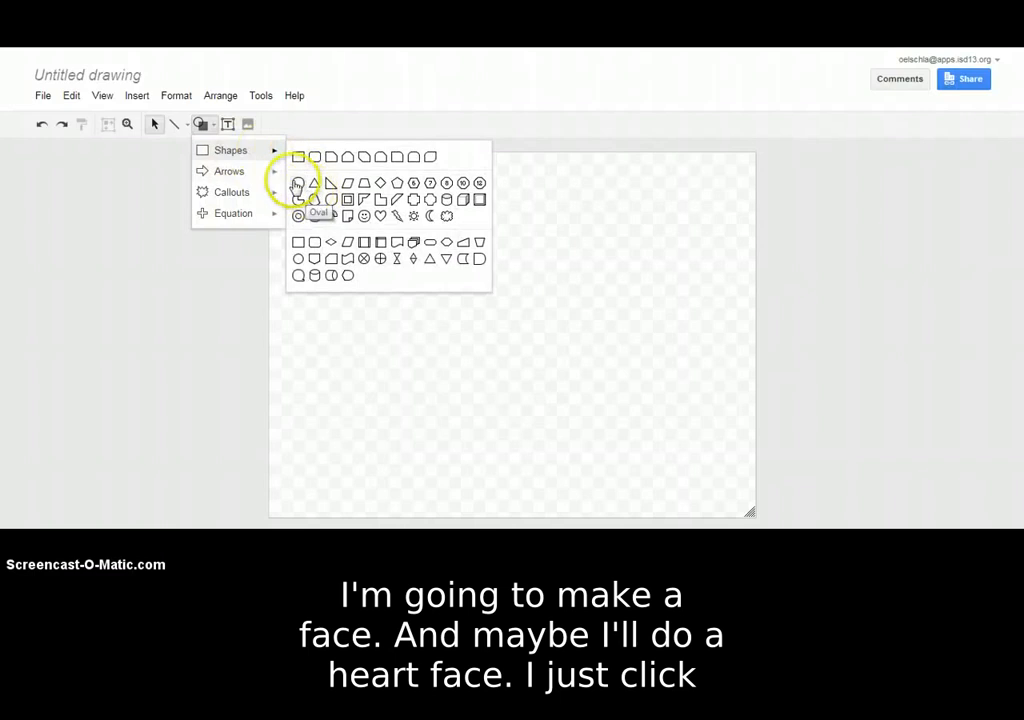
{"action": "left_click", "coordinate": [380, 215]}
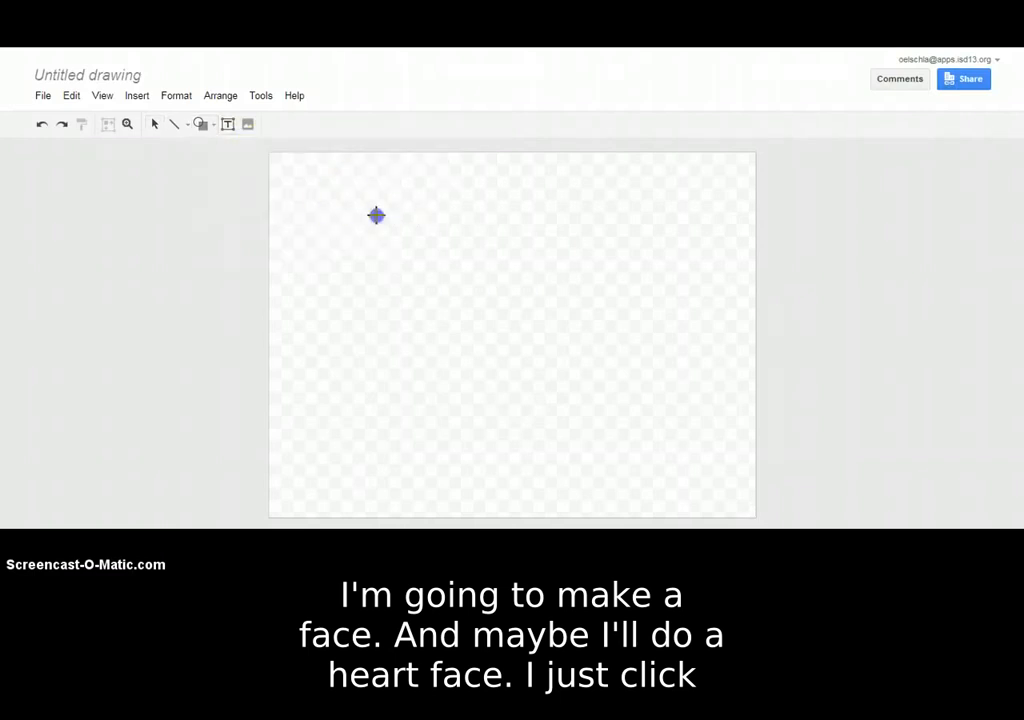
{"action": "left_click_drag", "start_coordinate": [377, 215], "coordinate": [717, 494]}
{"action": "mouse_move", "coordinate": [592, 375]}
{"action": "left_mouse_down"}
{"action": "mouse_move", "coordinate": [551, 336]}
{"action": "mouse_move", "coordinate": [589, 364]}
{"action": "left_mouse_up"}
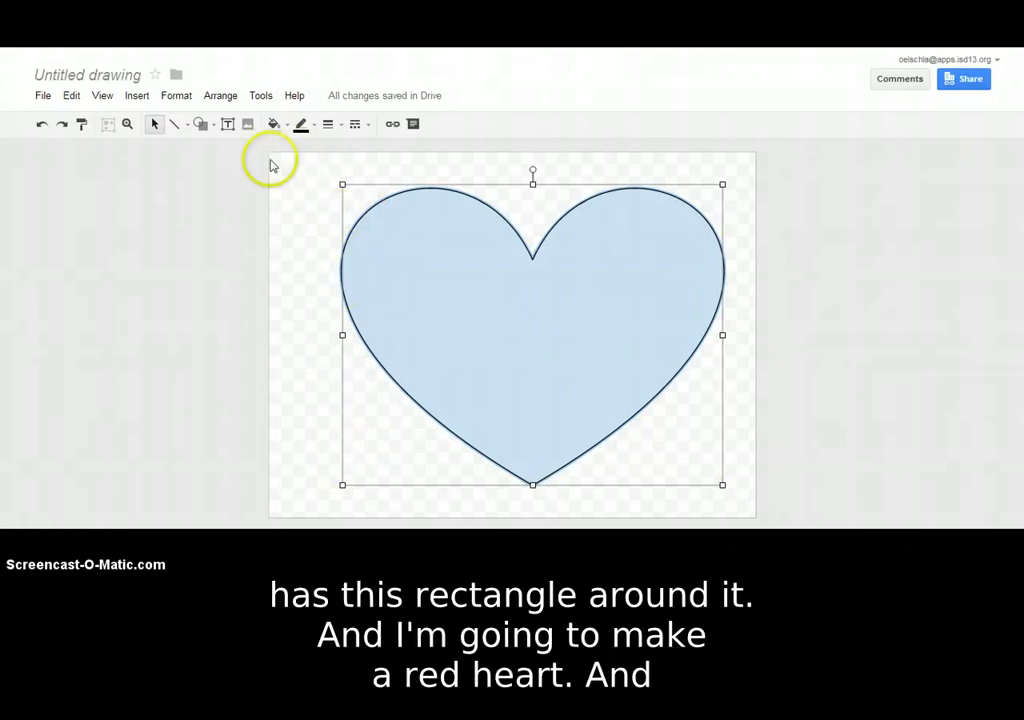
Step: Fill the heart with bright red
{"action": "left_click", "coordinate": [286, 125]}
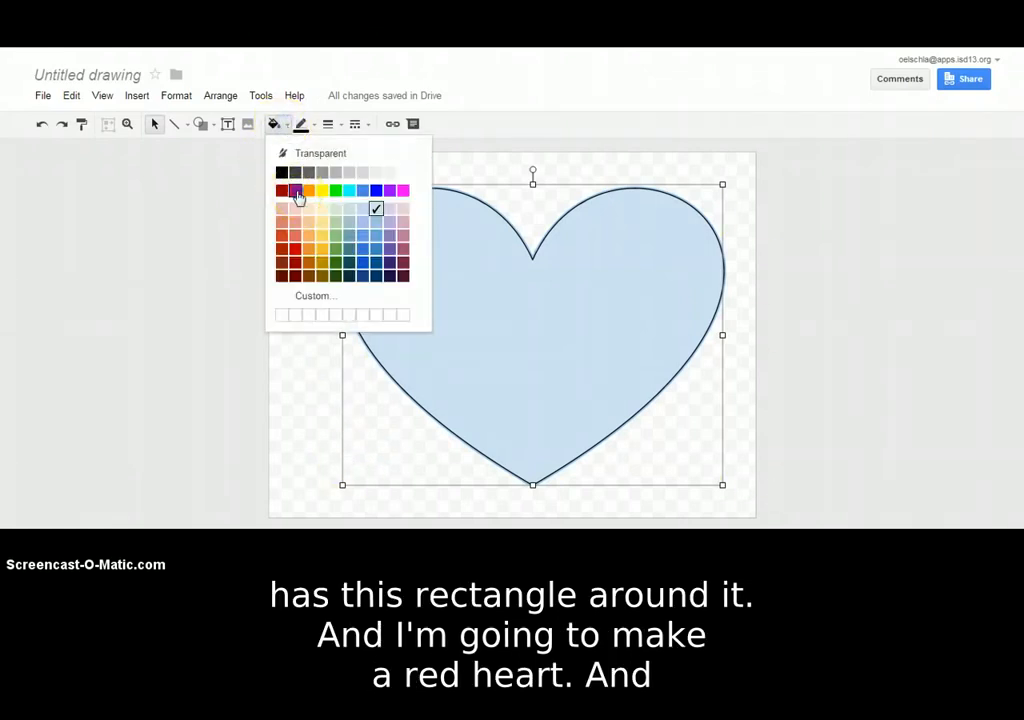
{"action": "left_click", "coordinate": [296, 191]}
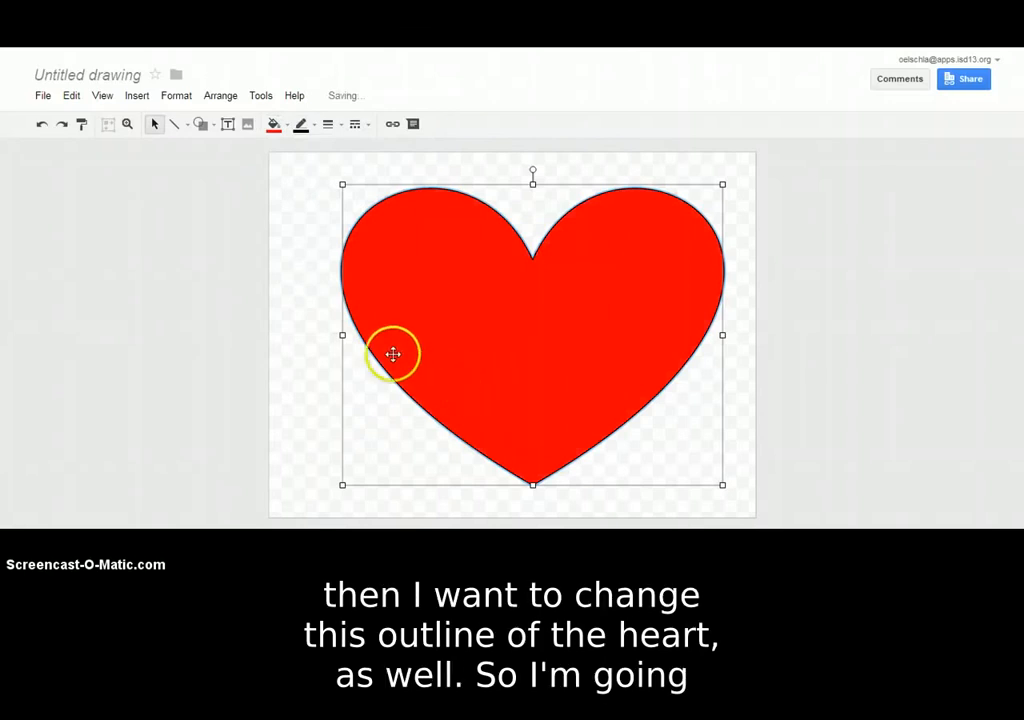
{"action": "left_click", "coordinate": [338, 207]}
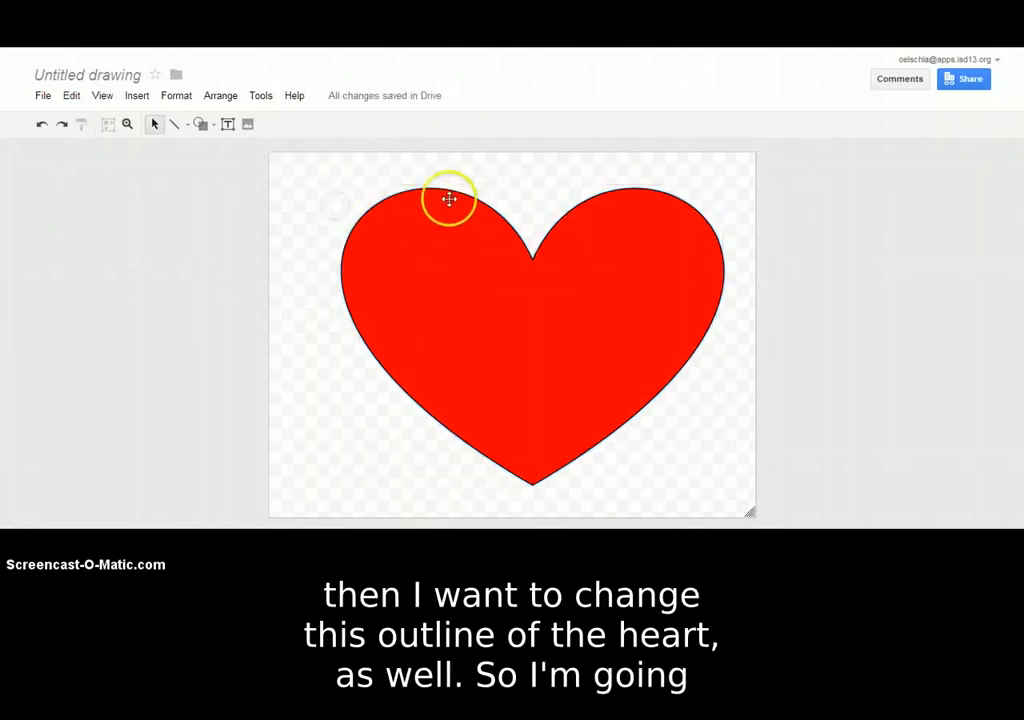
Step: Set the heart's outline color to lime green and its line weight to 12px
{"action": "left_click", "coordinate": [452, 270]}
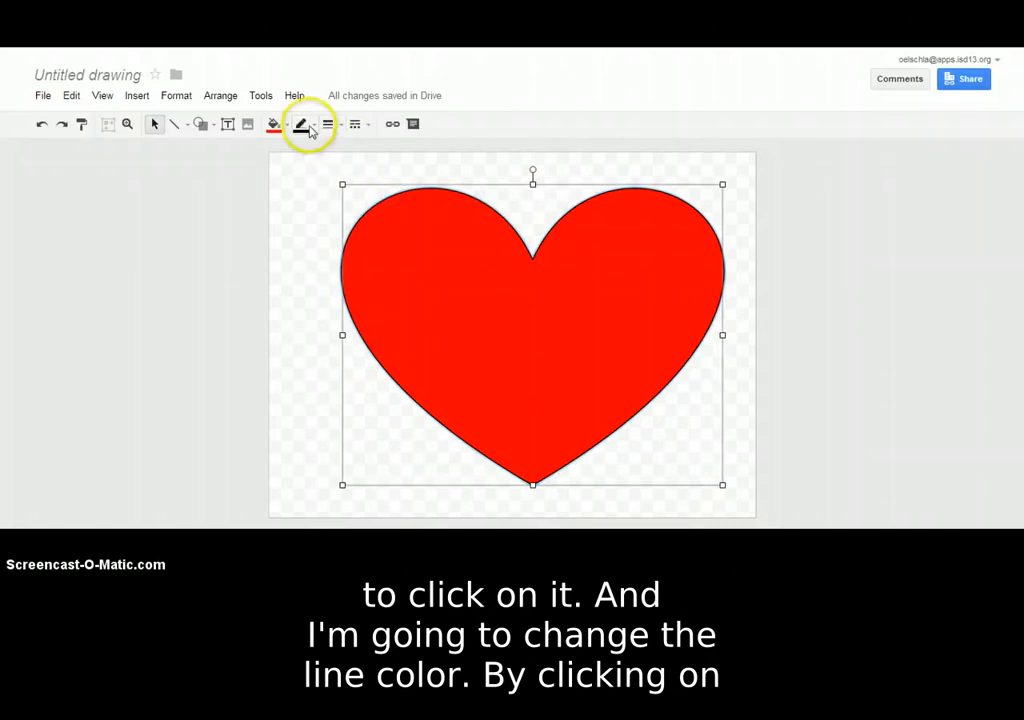
{"action": "left_click", "coordinate": [303, 124]}
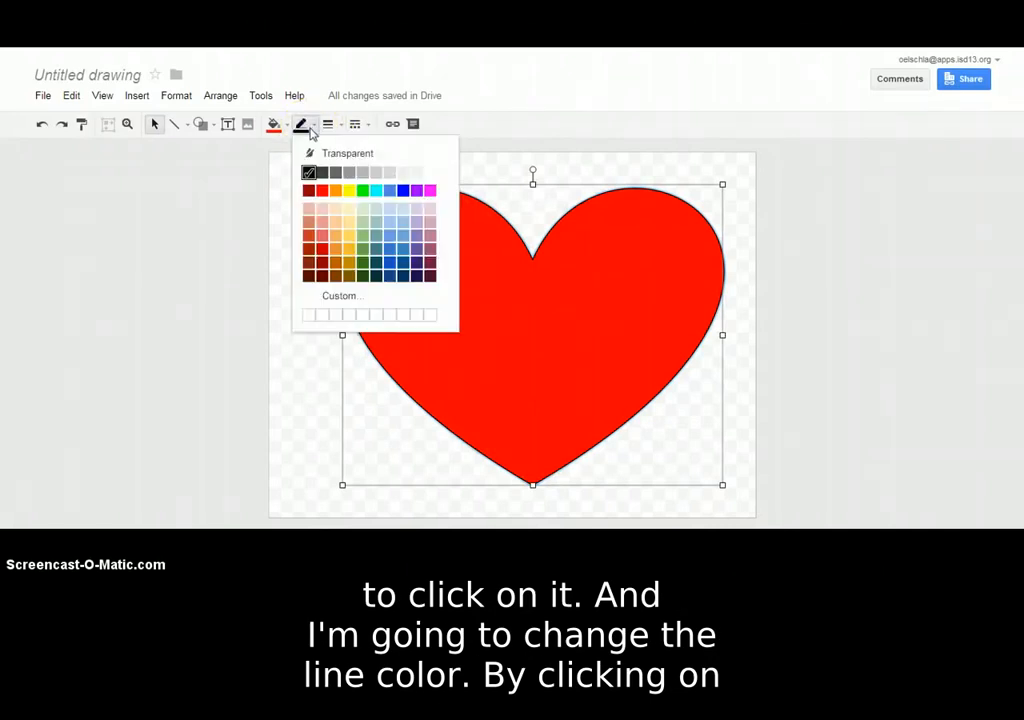
{"action": "left_click", "coordinate": [362, 192]}
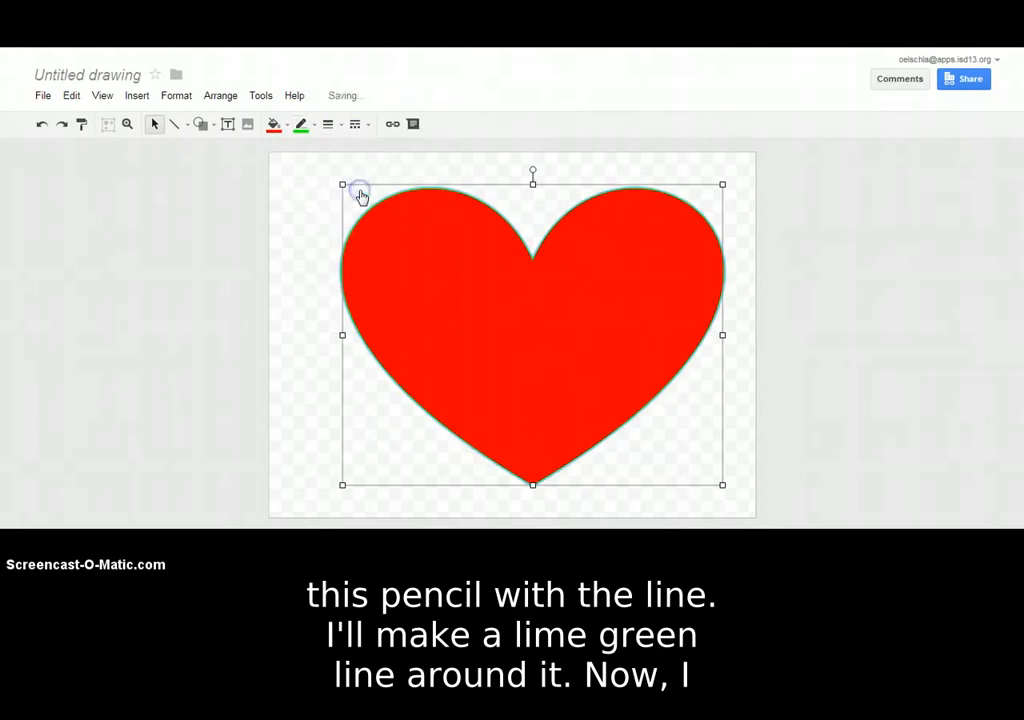
{"action": "left_click", "coordinate": [339, 128]}
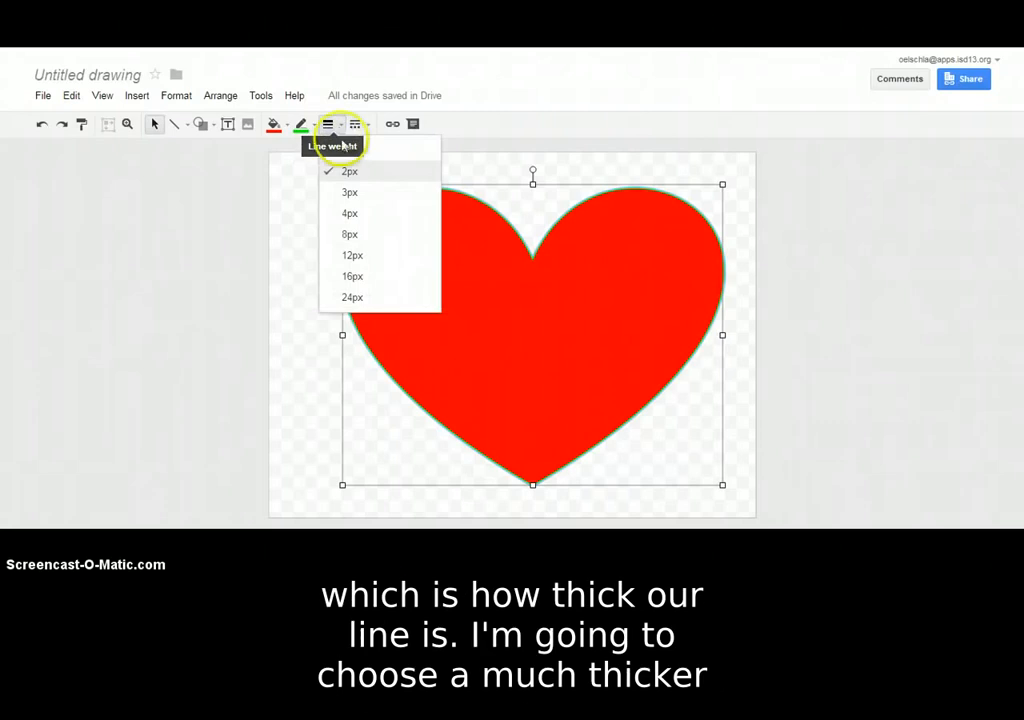
{"action": "left_click", "coordinate": [350, 256]}
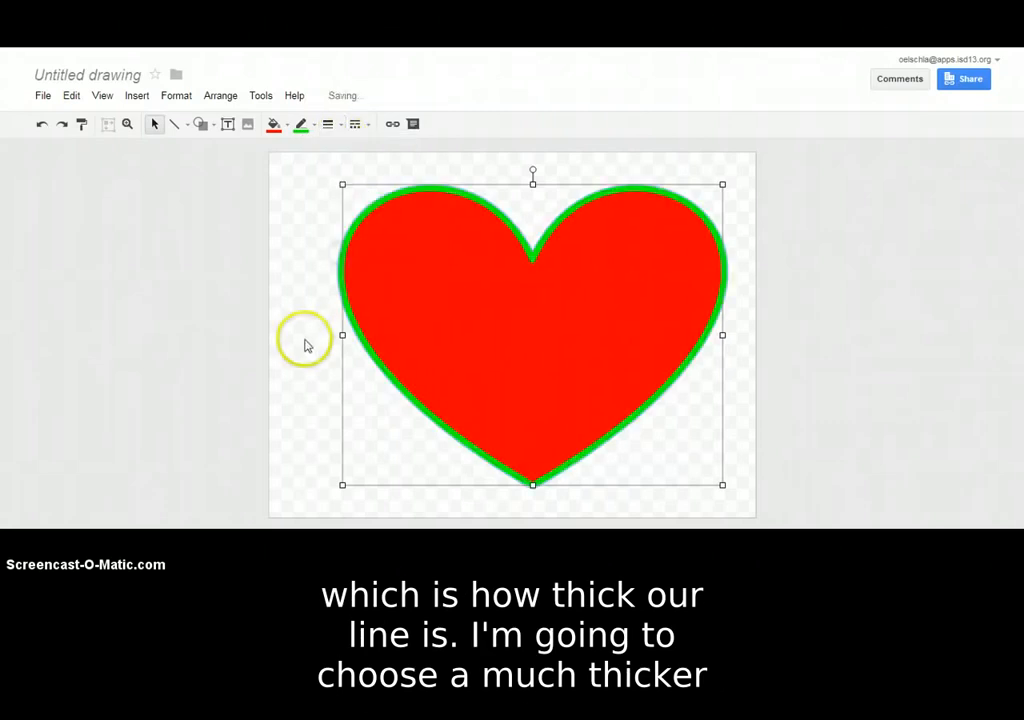
Step: Try the dotted line style on the heart's outline and restore the solid style
{"action": "left_click", "coordinate": [365, 124]}
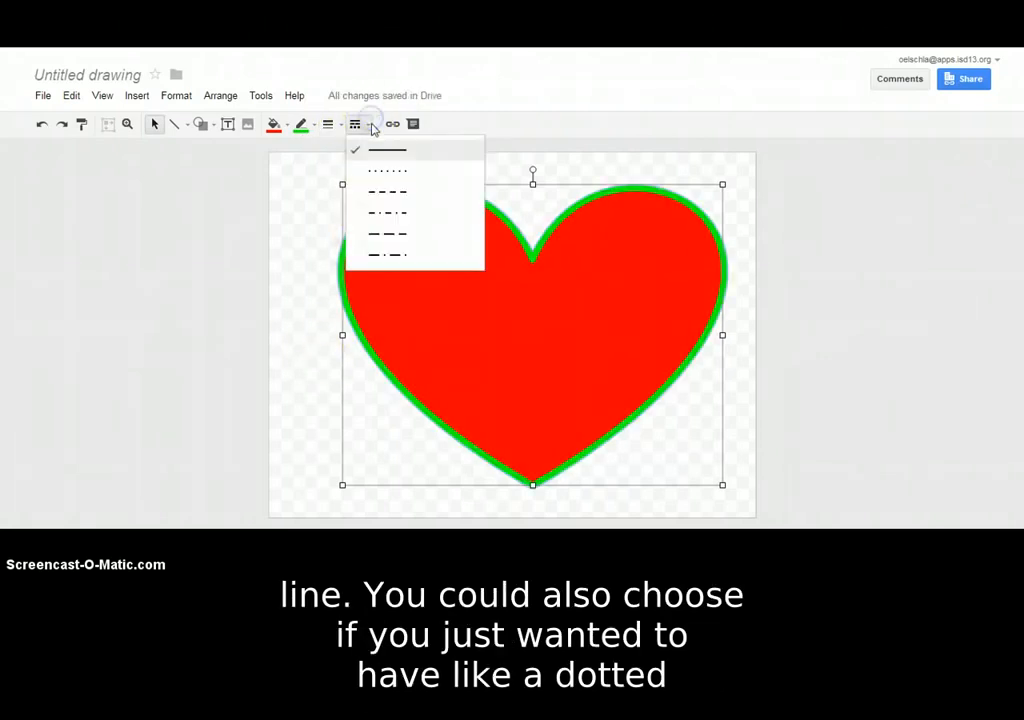
{"action": "left_click", "coordinate": [387, 175]}
{"action": "left_click", "coordinate": [315, 229]}
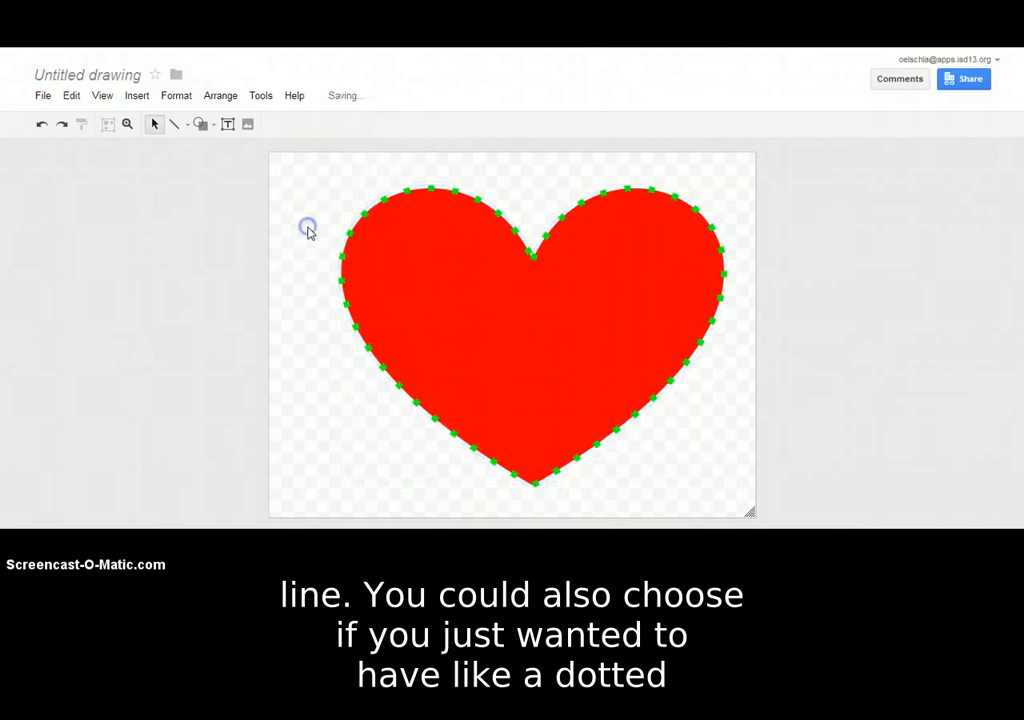
{"action": "left_click", "coordinate": [380, 219]}
{"action": "left_click", "coordinate": [354, 124]}
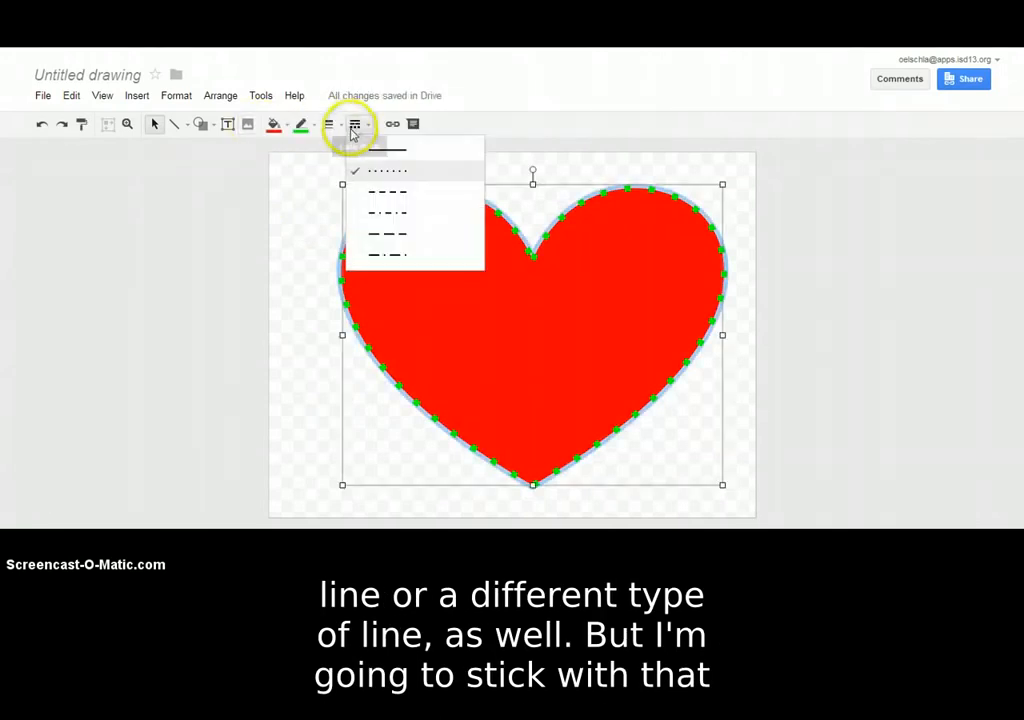
{"action": "left_click", "coordinate": [373, 152]}
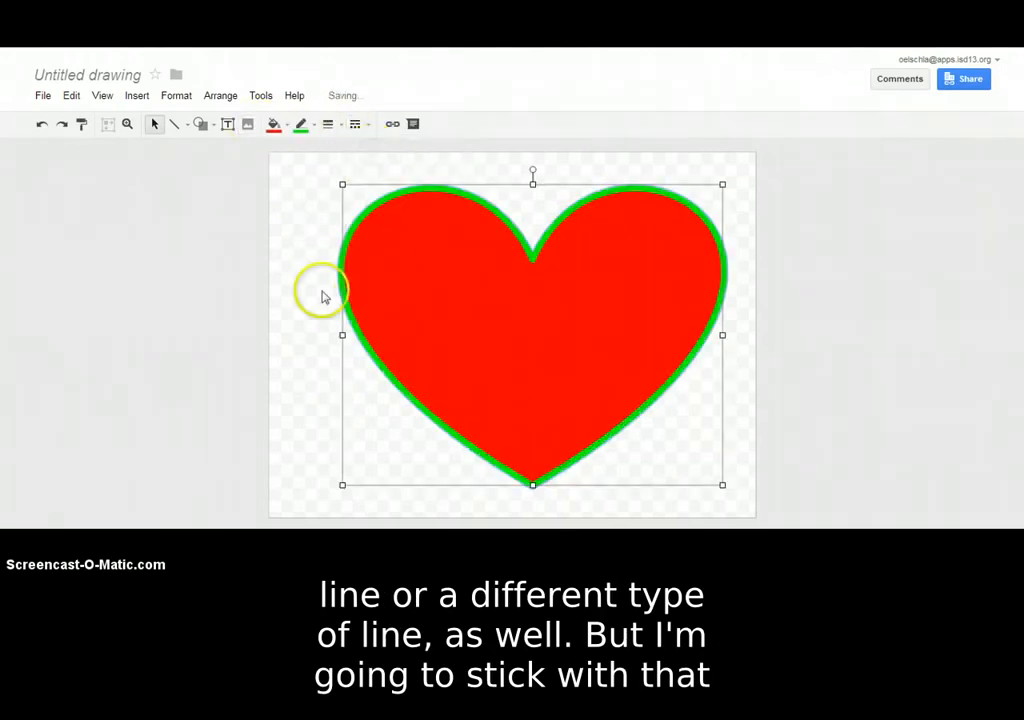
{"action": "left_click", "coordinate": [297, 284]}
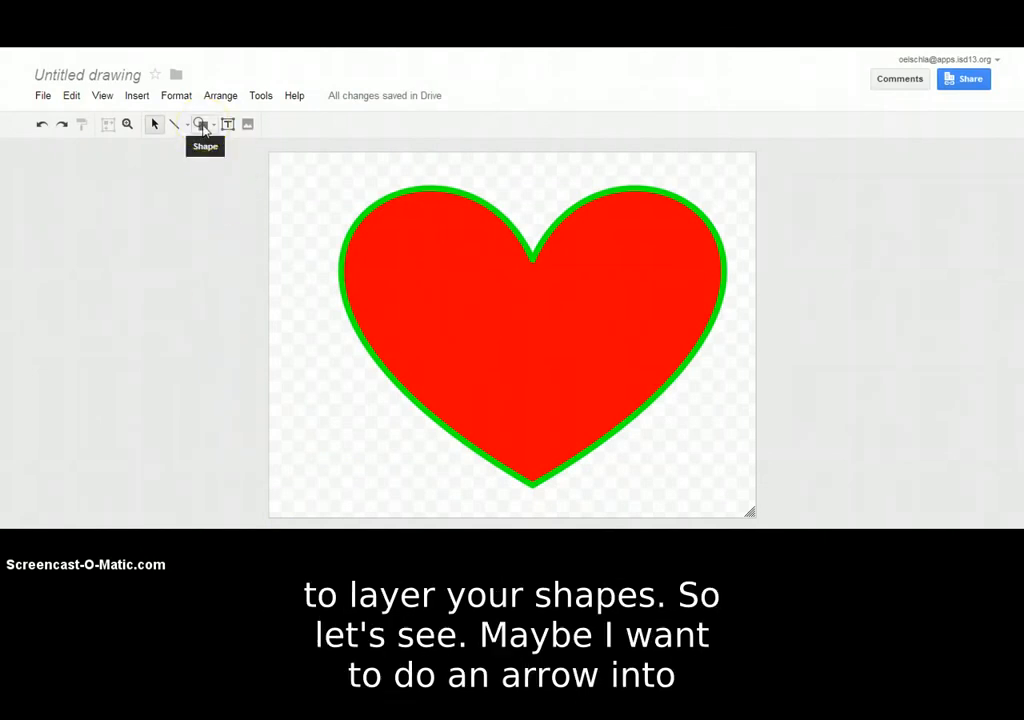
Step: Draw a Right Arrow block shape from outside the heart's left edge to just past its center
{"action": "left_click", "coordinate": [202, 125]}
{"action": "left_click", "coordinate": [204, 171]}
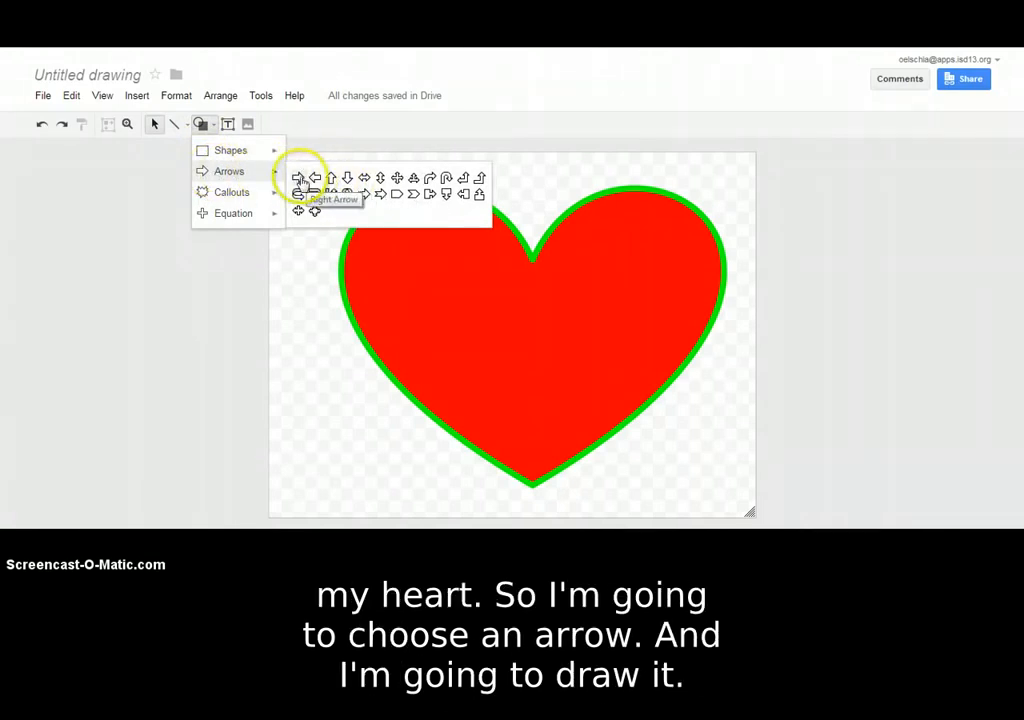
{"action": "left_click", "coordinate": [299, 177]}
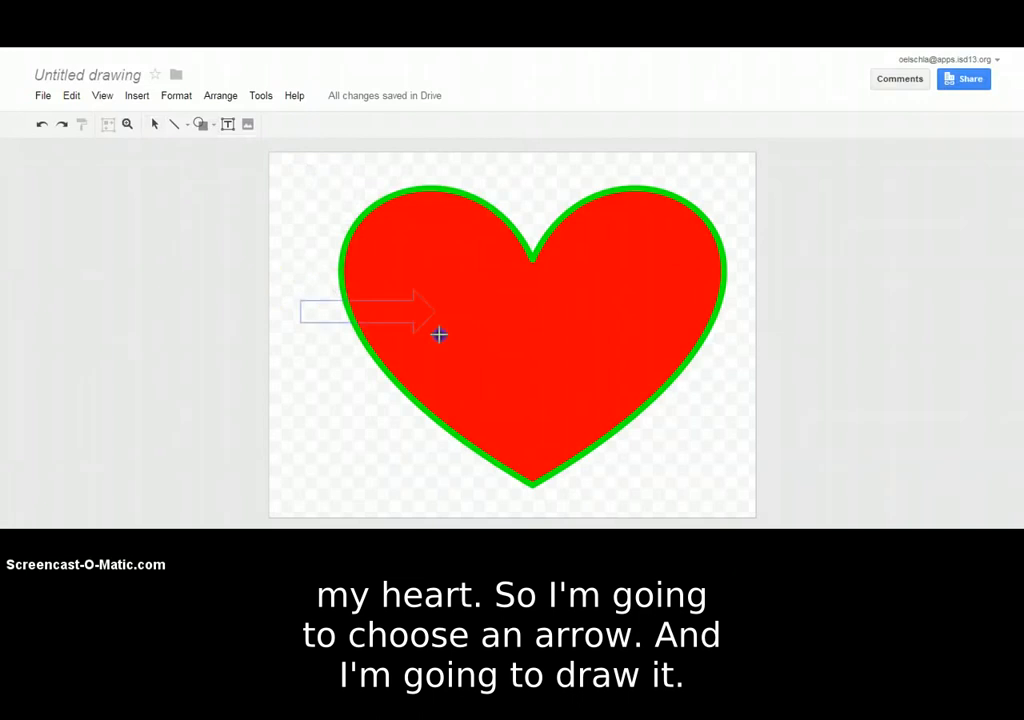
{"action": "left_click_drag", "start_coordinate": [439, 334], "coordinate": [552, 369]}
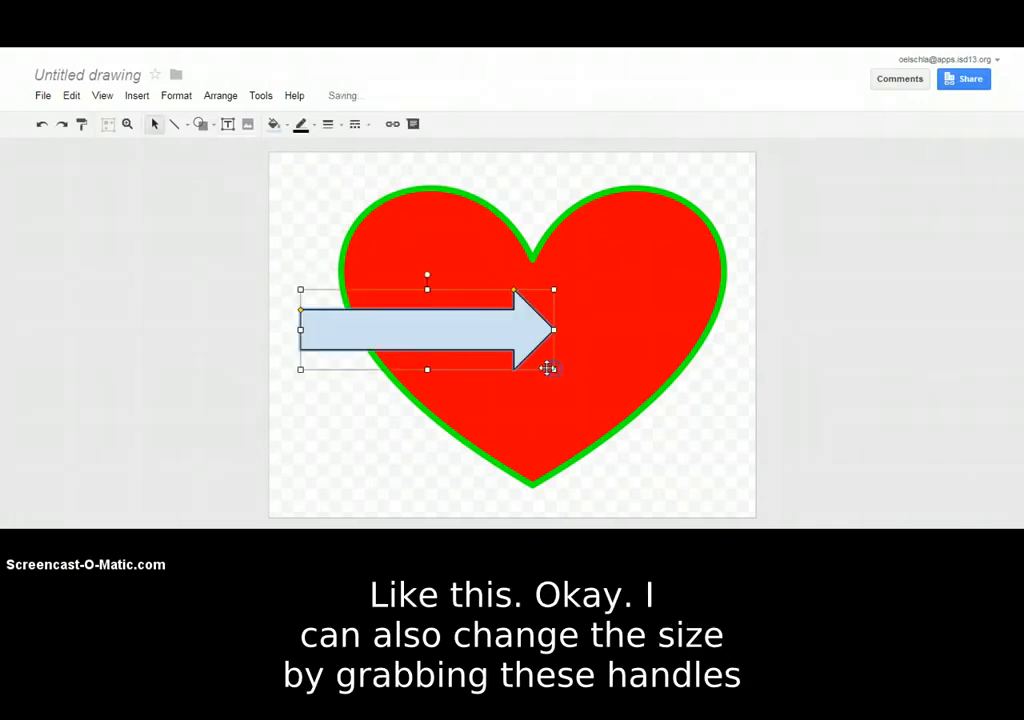
Step: Move the arrow onto the right half of the heart and resize it to a thinner, shorter shape
{"action": "left_click_drag", "start_coordinate": [487, 338], "coordinate": [561, 308]}
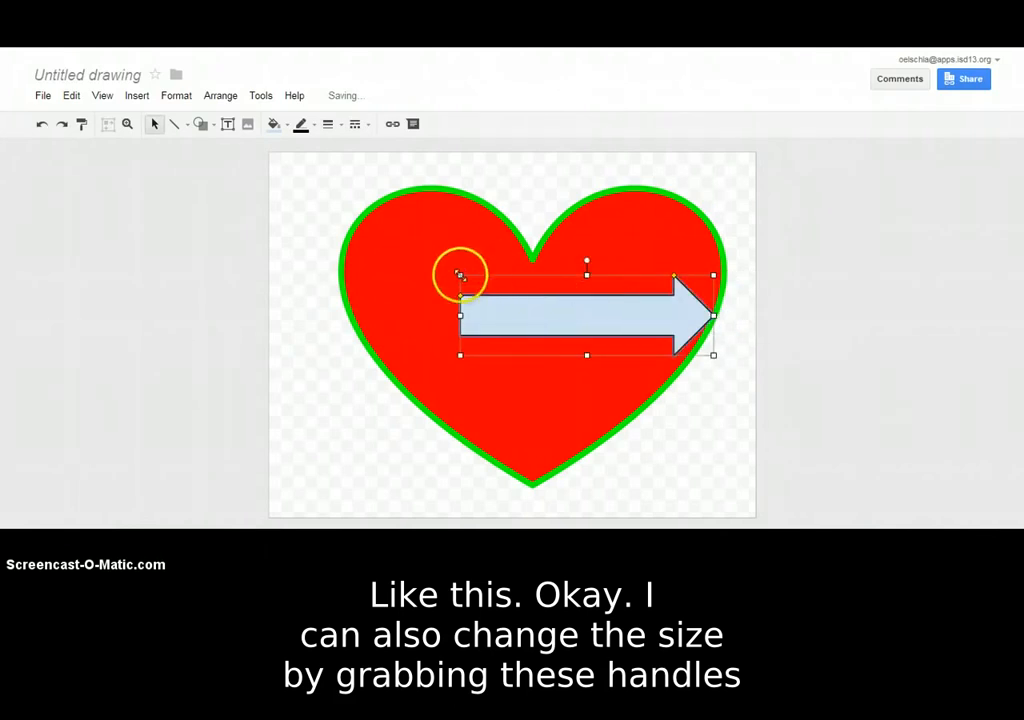
{"action": "left_click_drag", "start_coordinate": [469, 282], "coordinate": [511, 303]}
{"action": "left_click", "coordinate": [613, 300]}
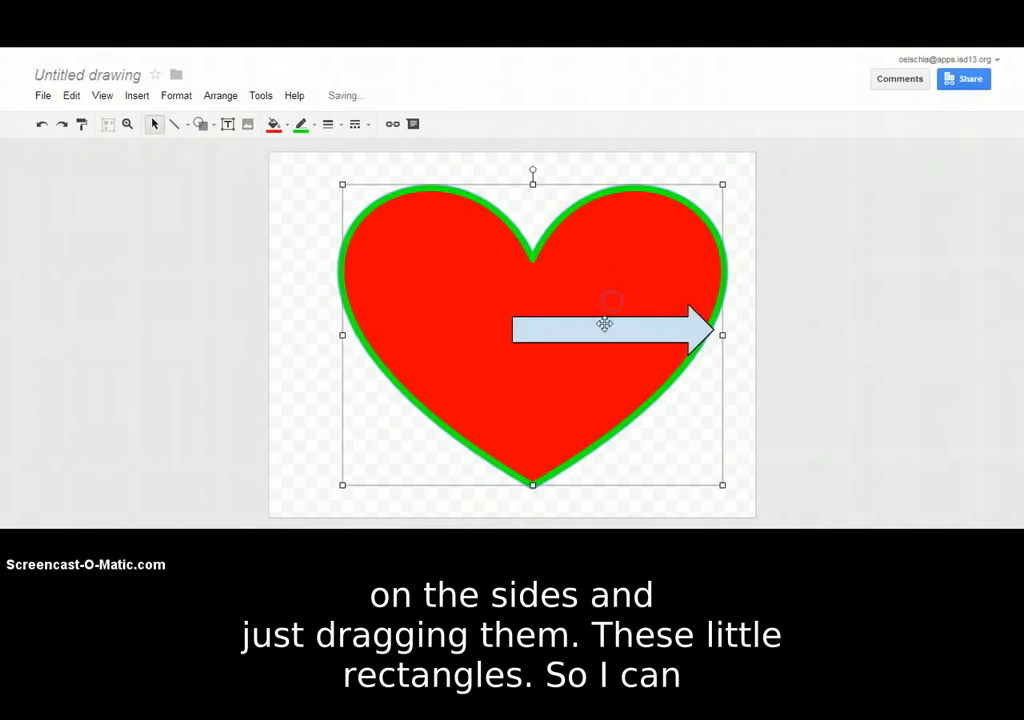
{"action": "left_click", "coordinate": [613, 309]}
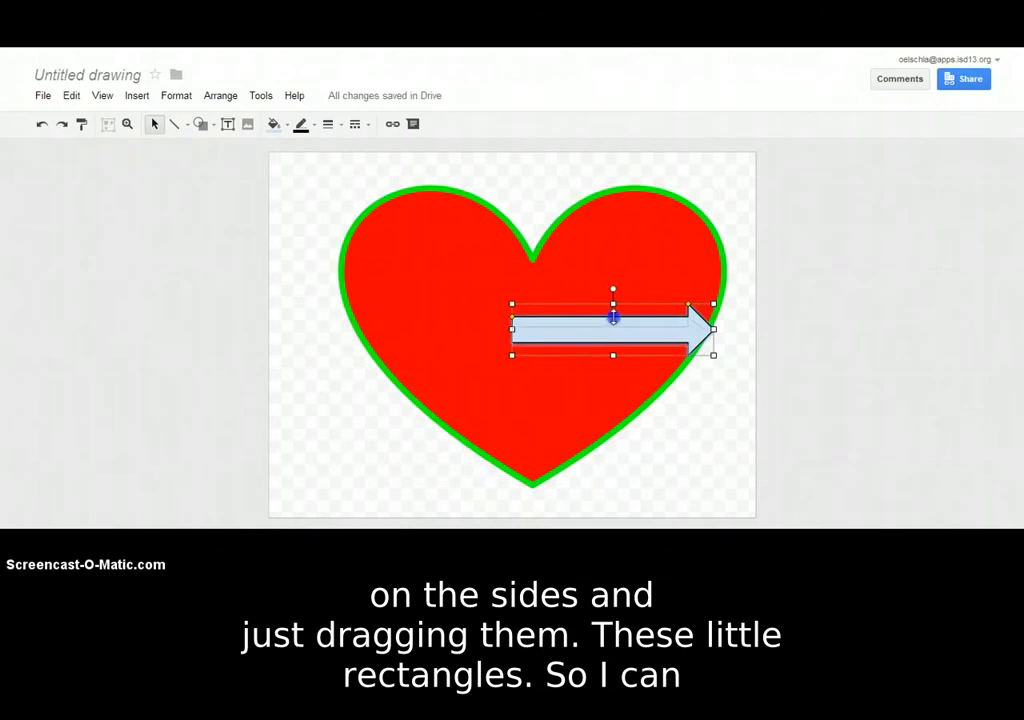
{"action": "left_click_drag", "start_coordinate": [615, 321], "coordinate": [616, 322]}
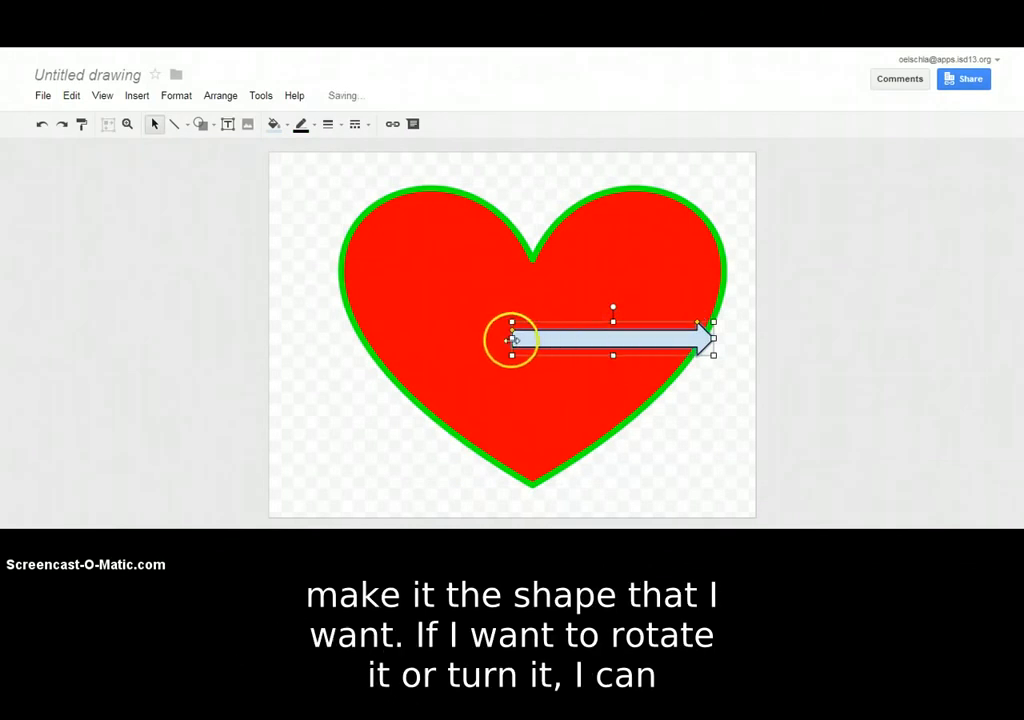
{"action": "left_click_drag", "start_coordinate": [513, 339], "coordinate": [504, 339]}
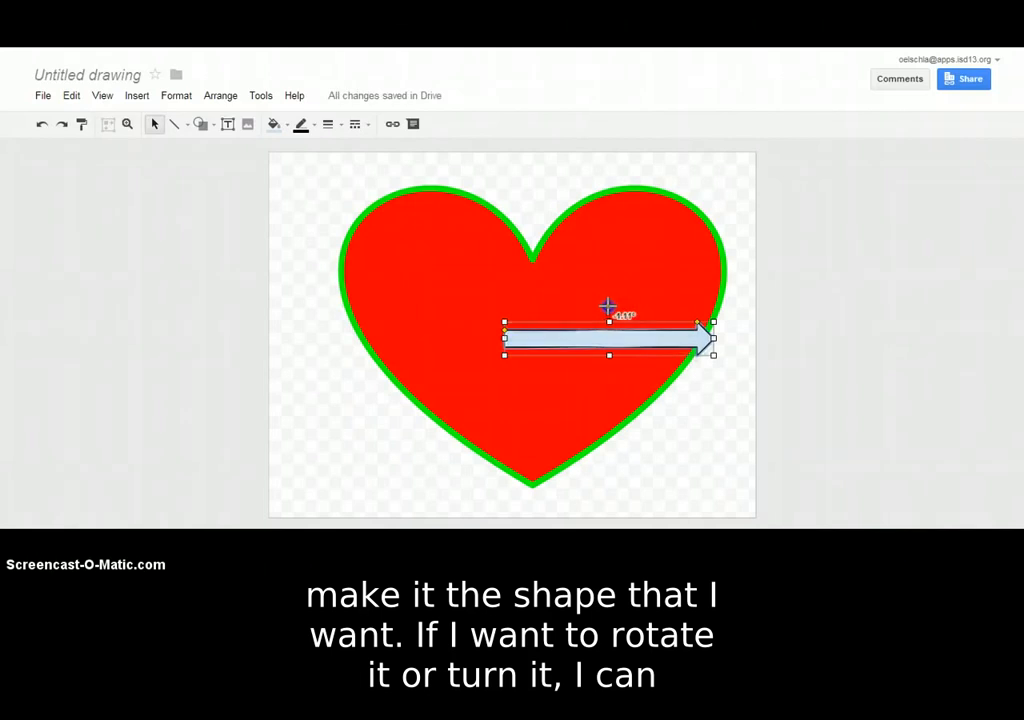
Step: Rotate the arrow to point diagonally up to the right and move the heart slightly left and down
{"action": "left_click_drag", "start_coordinate": [606, 305], "coordinate": [675, 292]}
{"action": "left_click", "coordinate": [521, 304]}
{"action": "left_click_drag", "start_coordinate": [521, 304], "coordinate": [488, 318]}
Step: Shorten the arrow from its tail end and fill it with dark reddish brown
{"action": "mouse_move", "coordinate": [610, 322]}
{"action": "left_mouse_down"}
{"action": "mouse_move", "coordinate": [633, 318]}
{"action": "mouse_move", "coordinate": [585, 304]}
{"action": "mouse_move", "coordinate": [601, 295]}
{"action": "mouse_move", "coordinate": [606, 333]}
{"action": "left_mouse_up"}
{"action": "left_click", "coordinate": [662, 386]}
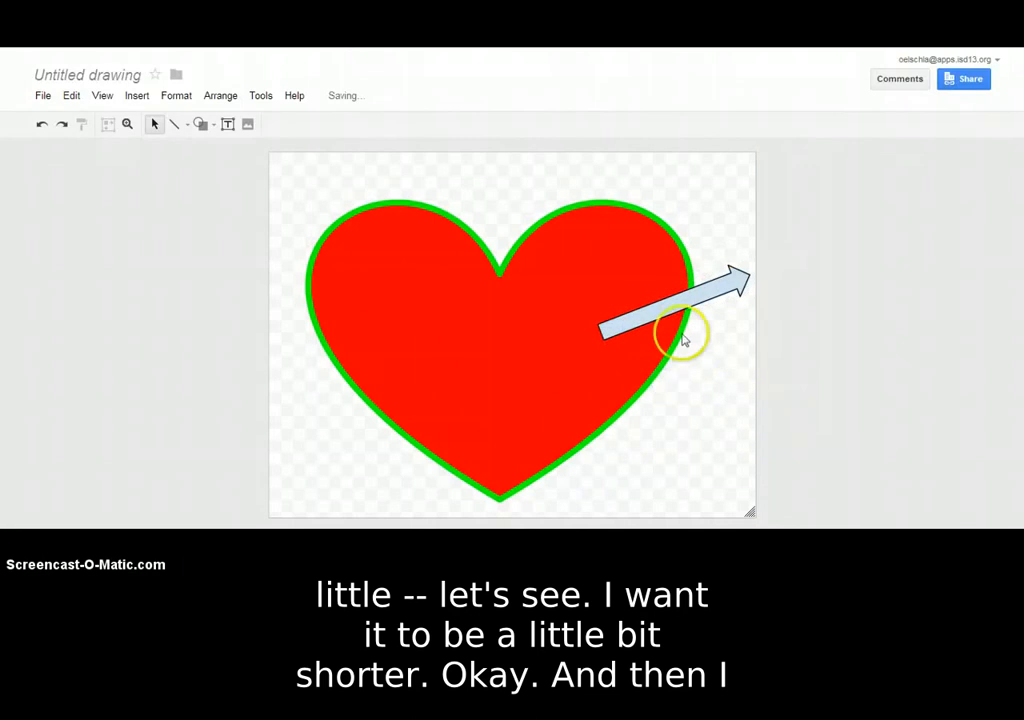
{"action": "left_click", "coordinate": [670, 306]}
{"action": "left_click", "coordinate": [275, 124]}
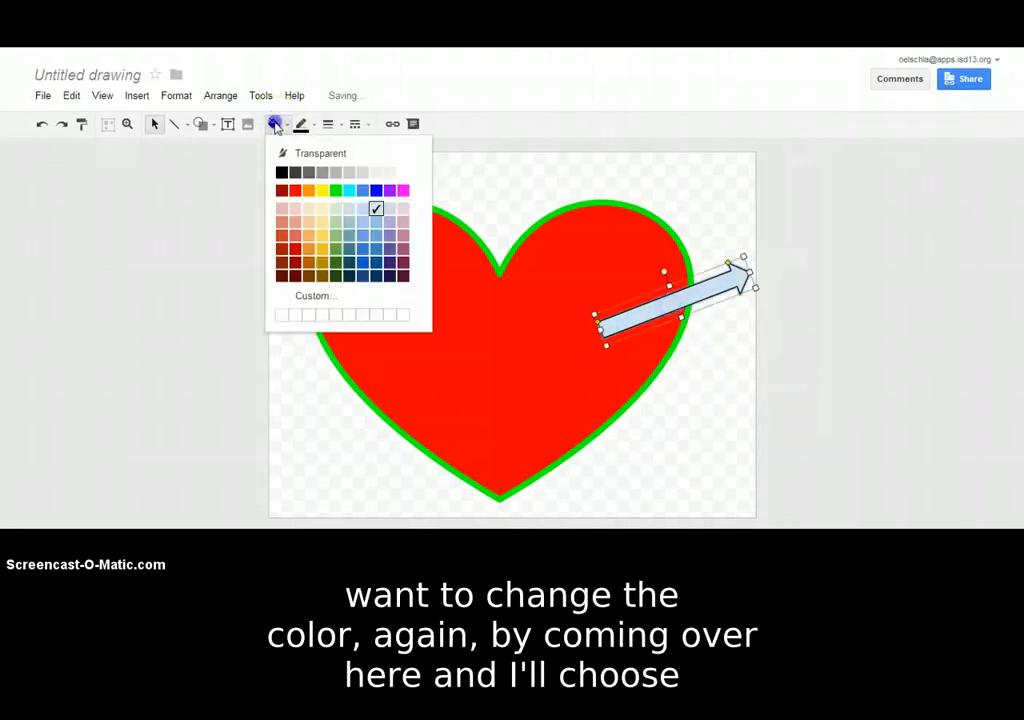
{"action": "left_click", "coordinate": [282, 266]}
{"action": "left_click", "coordinate": [279, 423]}
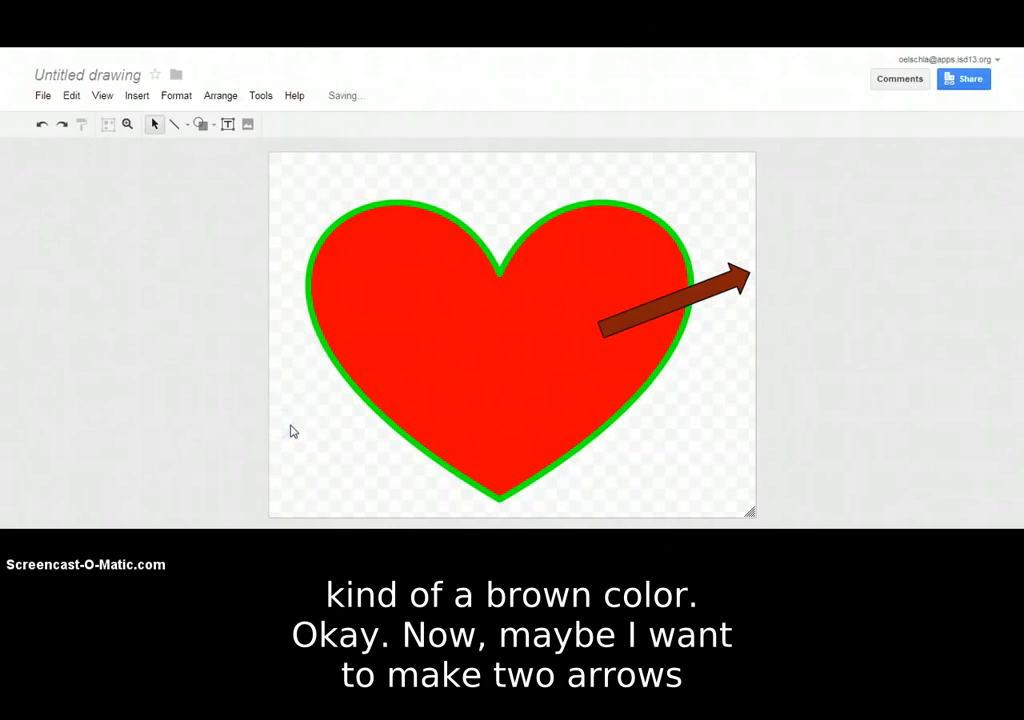
Step: Copy the brown arrow on the heart's right side and paste a duplicate of it
{"action": "left_click", "coordinate": [295, 360]}
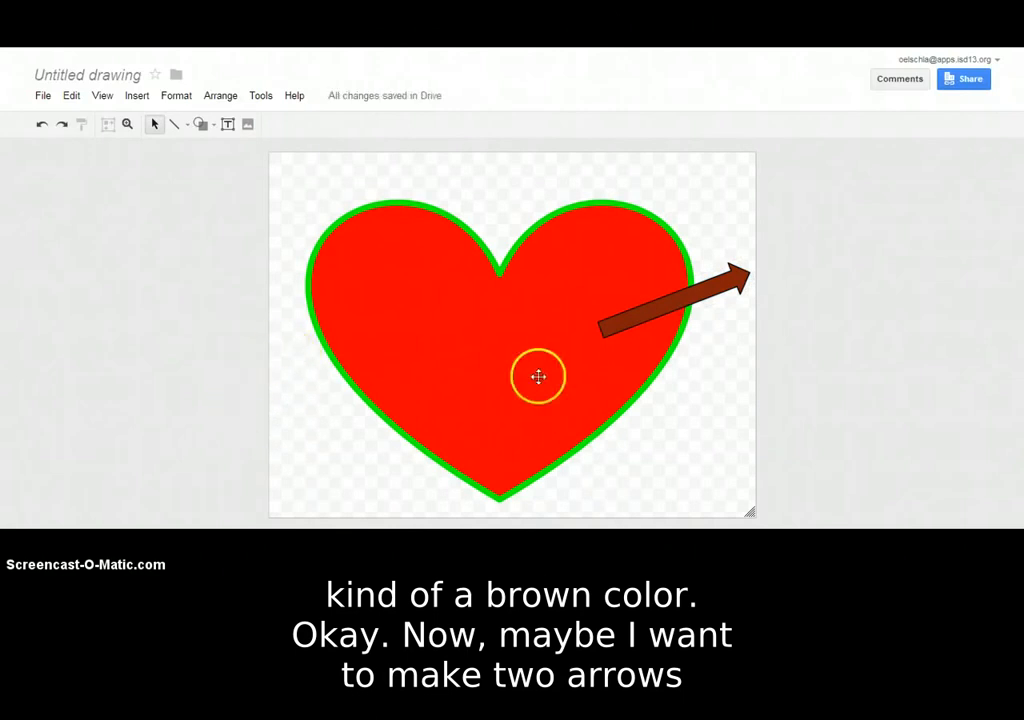
{"action": "left_click", "coordinate": [620, 327]}
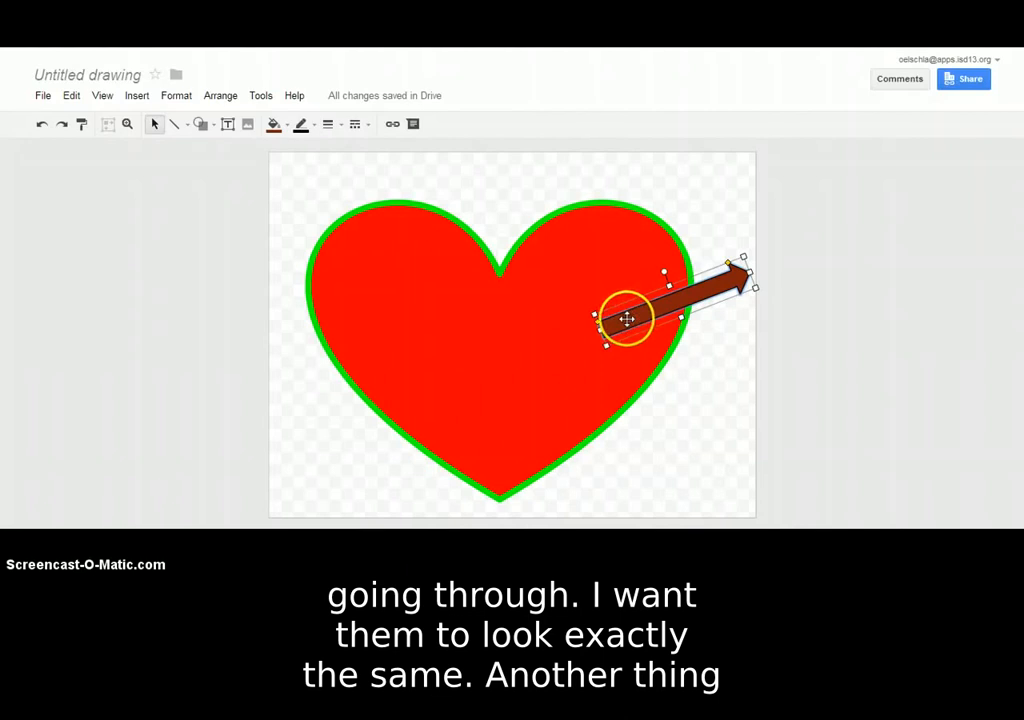
{"action": "left_click", "coordinate": [674, 411]}
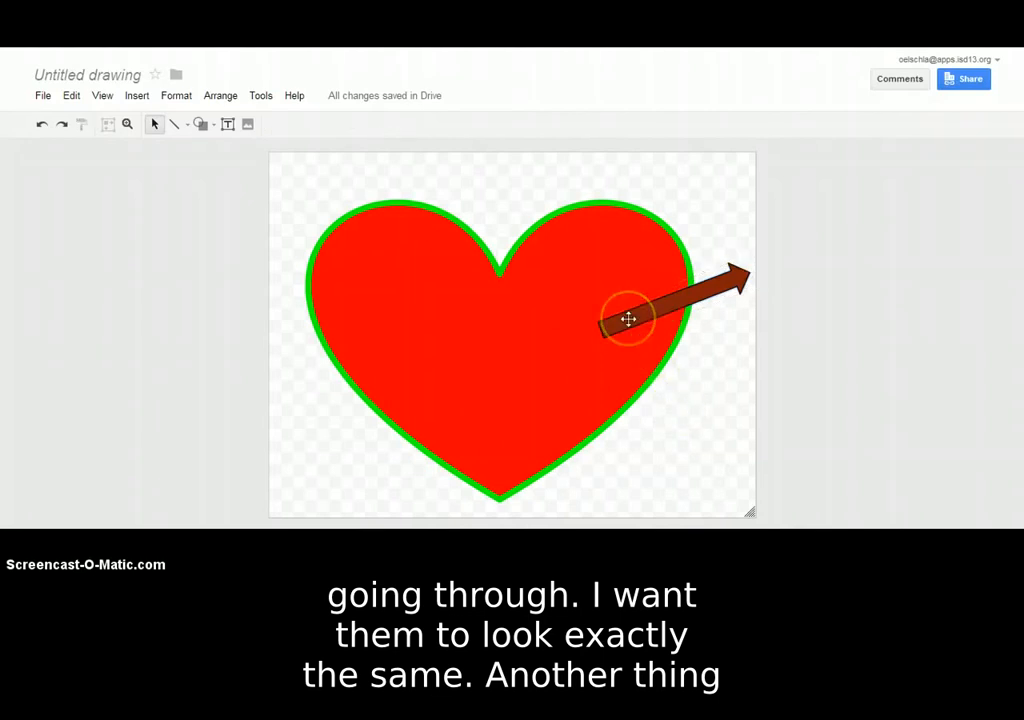
{"action": "left_click", "coordinate": [628, 319]}
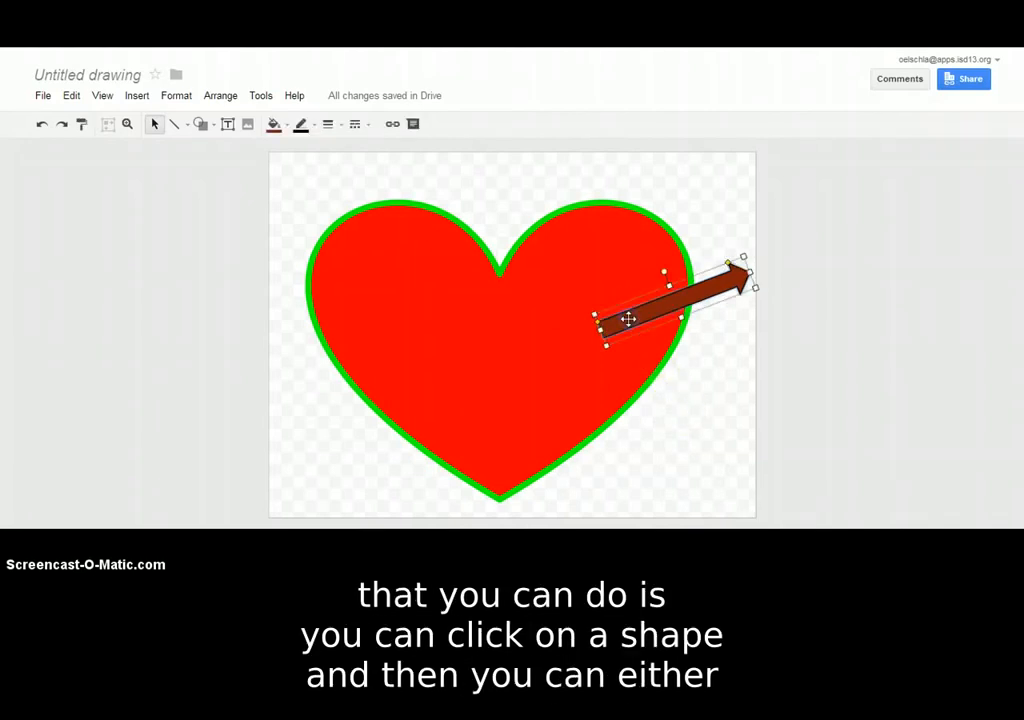
{"action": "right_click", "coordinate": [621, 321]}
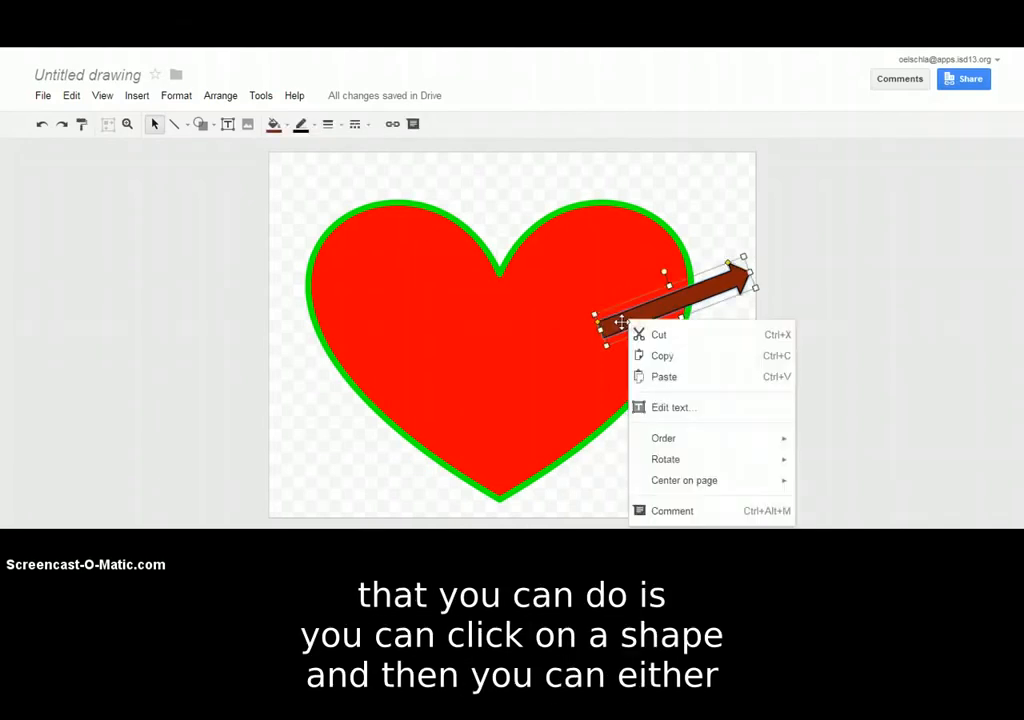
{"action": "left_click", "coordinate": [665, 357]}
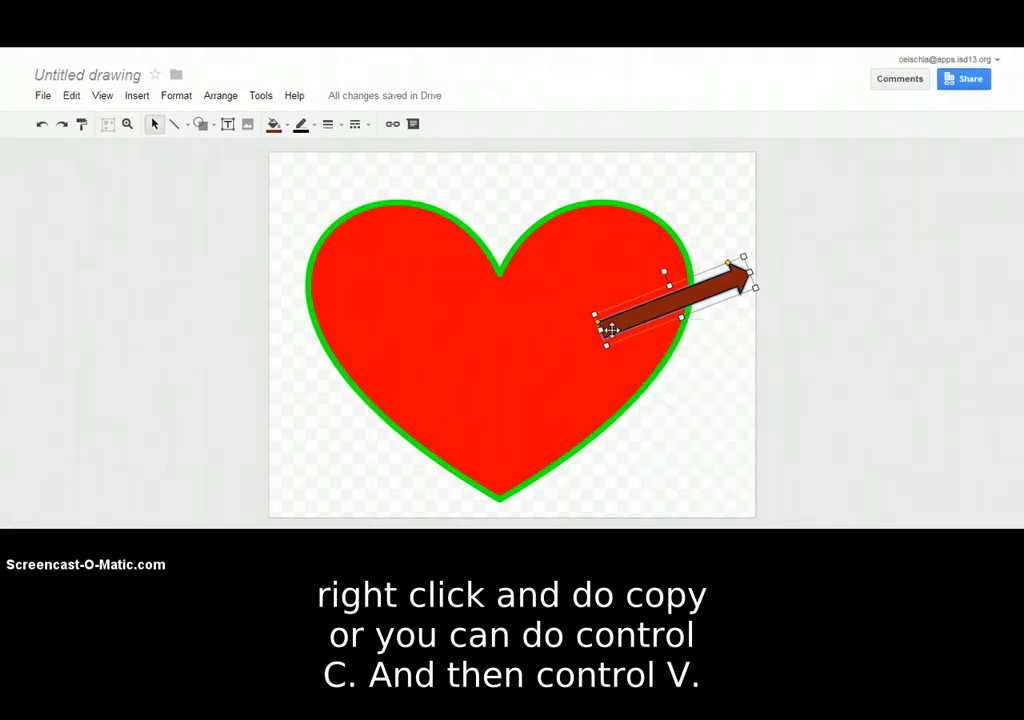
{"action": "key", "text": "ctrl+v"}
Step: Move the two brown arrows so they lie parallel and close together across the heart's right edge
{"action": "left_click_drag", "start_coordinate": [611, 330], "coordinate": [637, 299]}
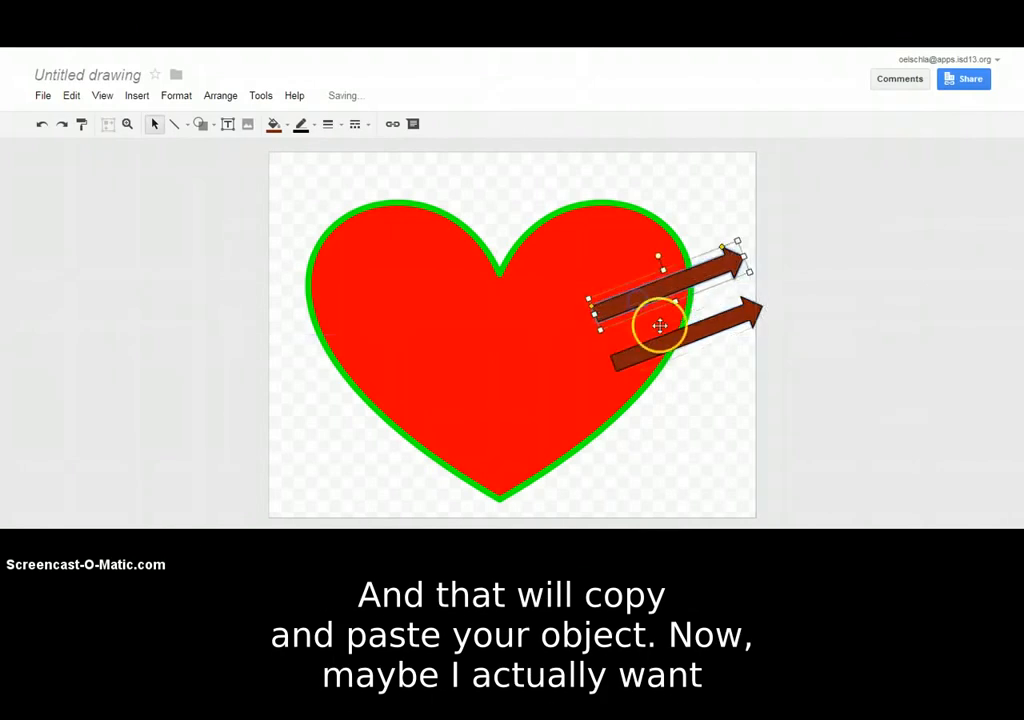
{"action": "left_click", "coordinate": [660, 350]}
{"action": "left_click_drag", "start_coordinate": [658, 356], "coordinate": [653, 321]}
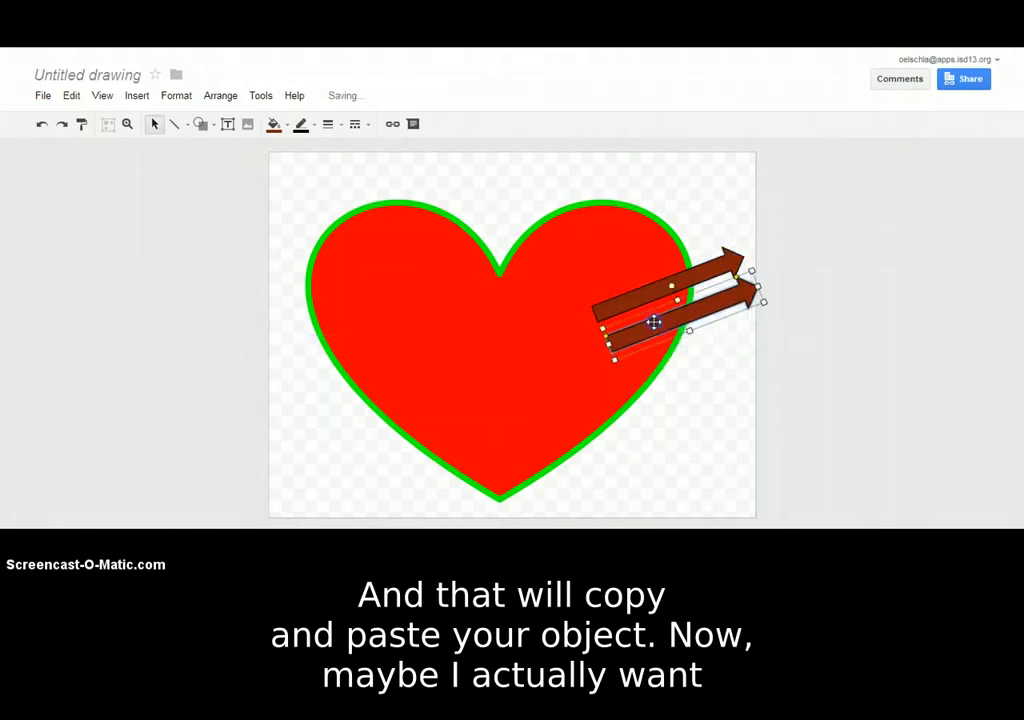
{"action": "left_click", "coordinate": [713, 416]}
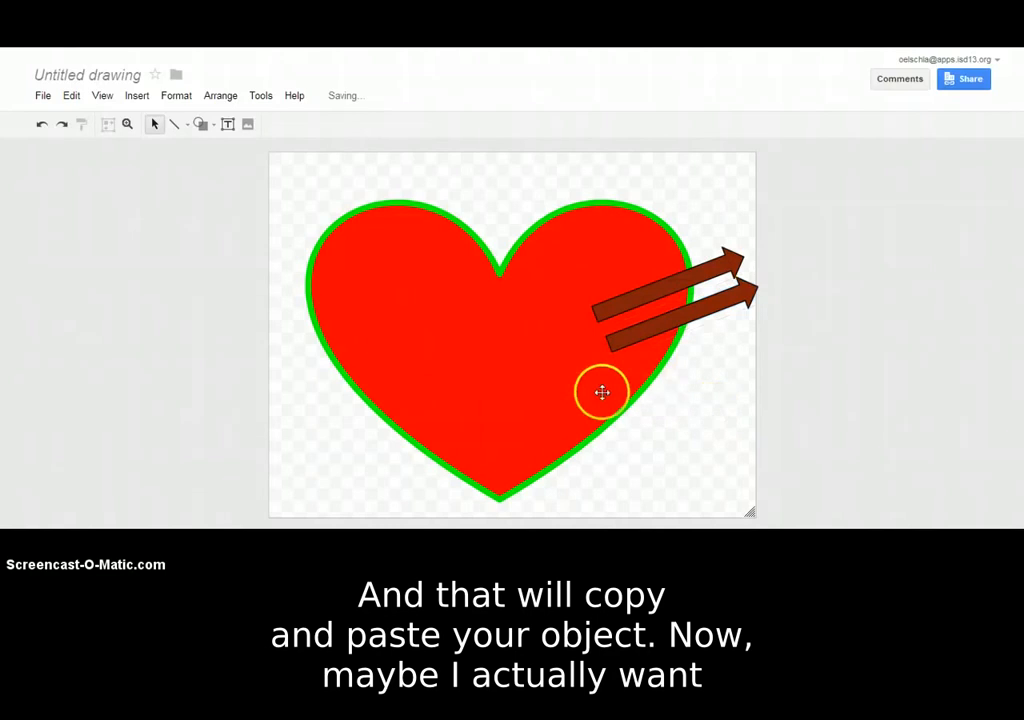
Step: Nudge the lower brown arrow slightly and send it to the back, behind the heart
{"action": "left_click", "coordinate": [628, 338]}
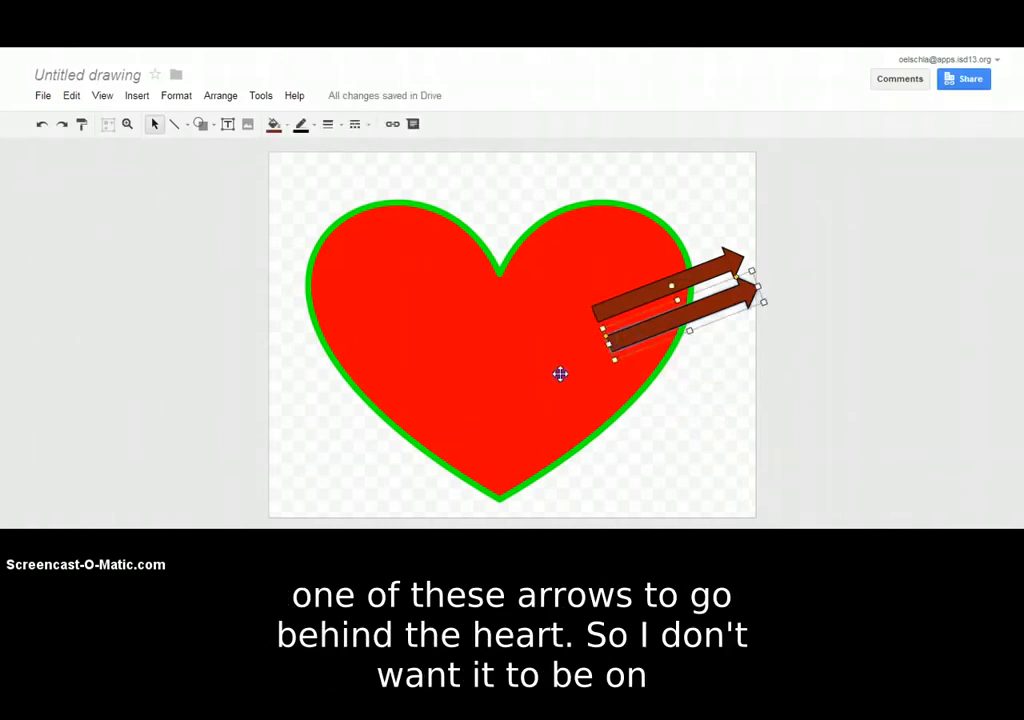
{"action": "left_click", "coordinate": [560, 375]}
{"action": "left_click", "coordinate": [627, 342]}
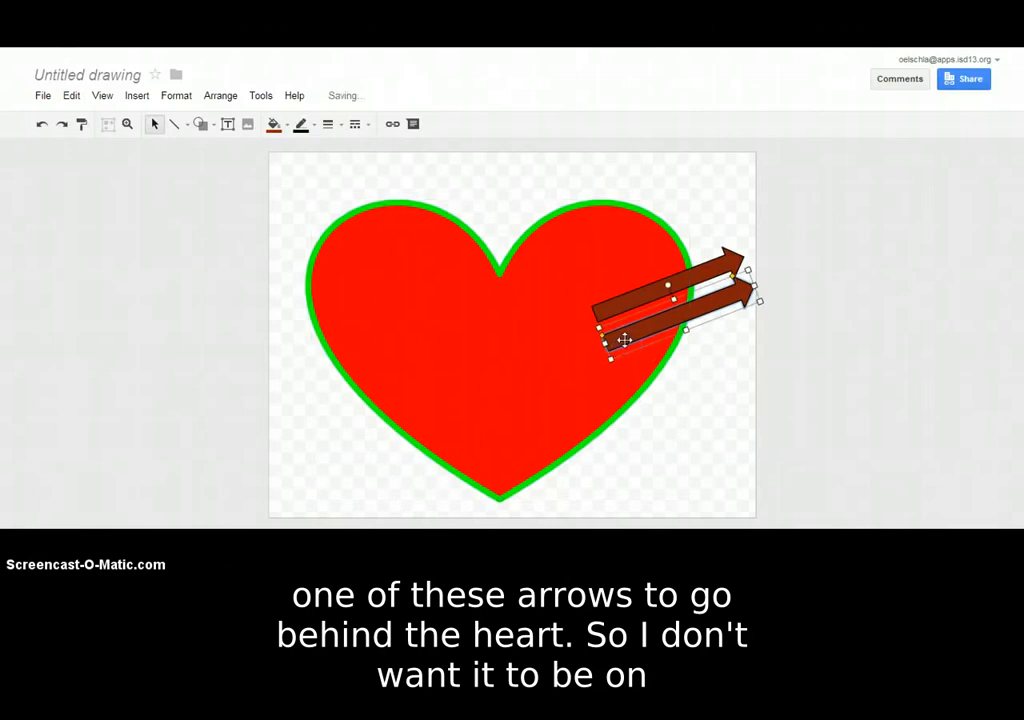
{"action": "left_click_drag", "start_coordinate": [631, 346], "coordinate": [627, 348]}
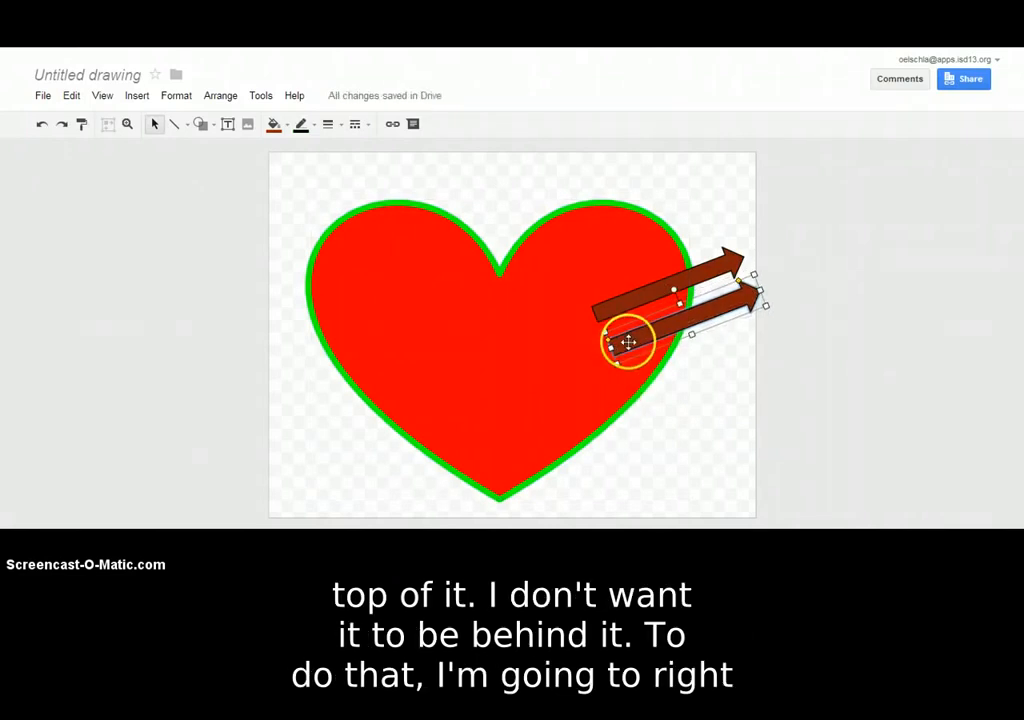
{"action": "right_click", "coordinate": [627, 342]}
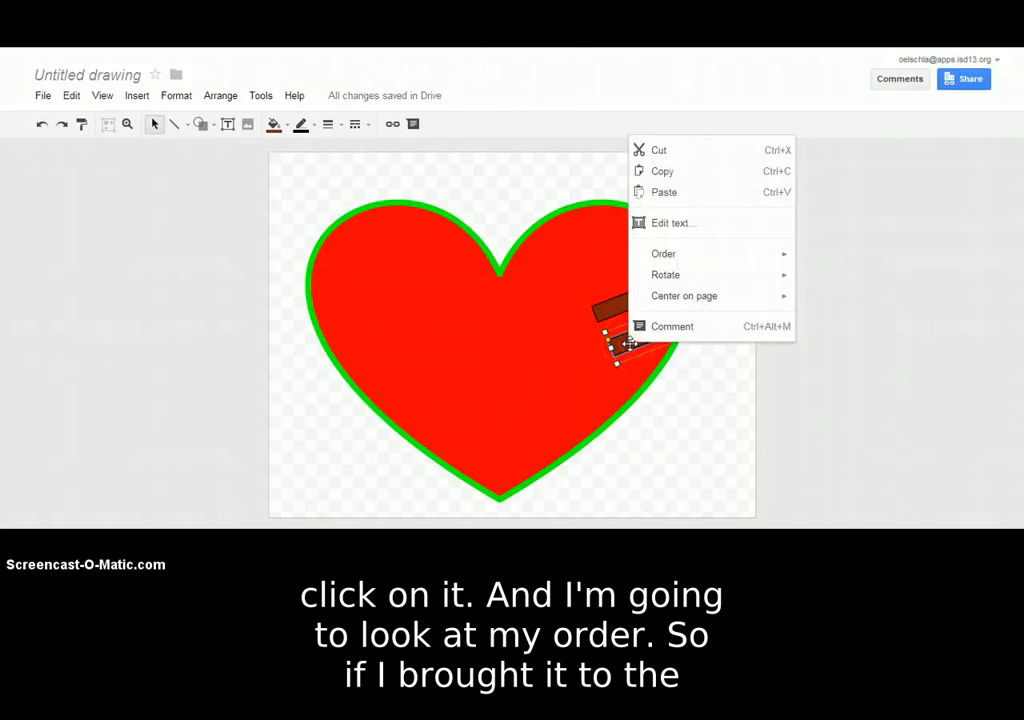
{"action": "mouse_move", "coordinate": [676, 262]}
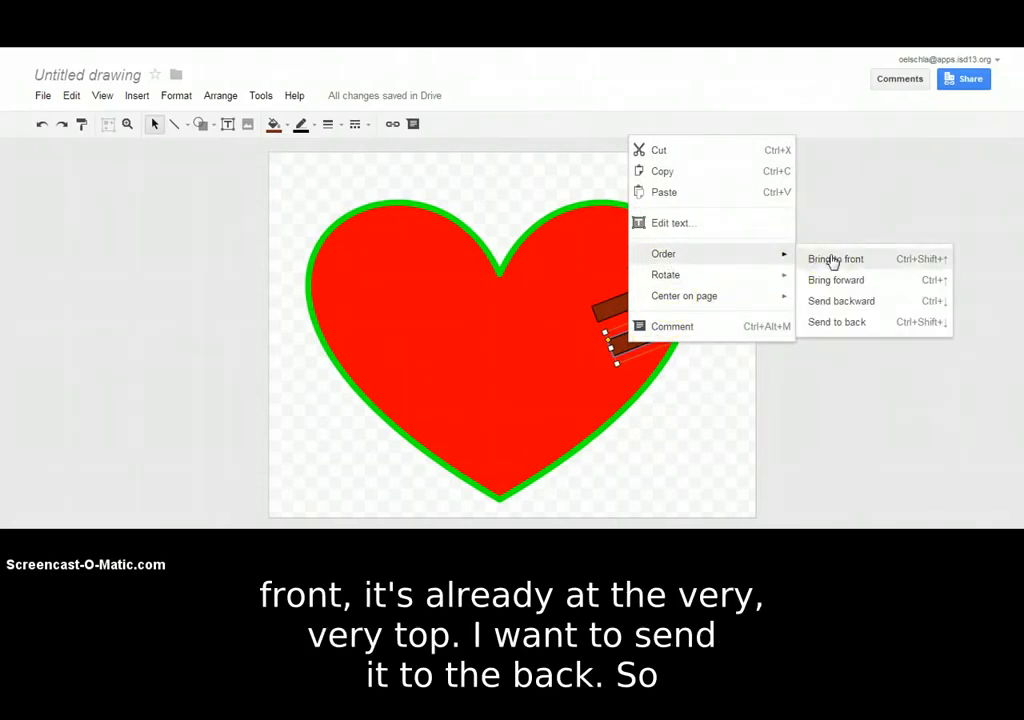
{"action": "left_click", "coordinate": [816, 322]}
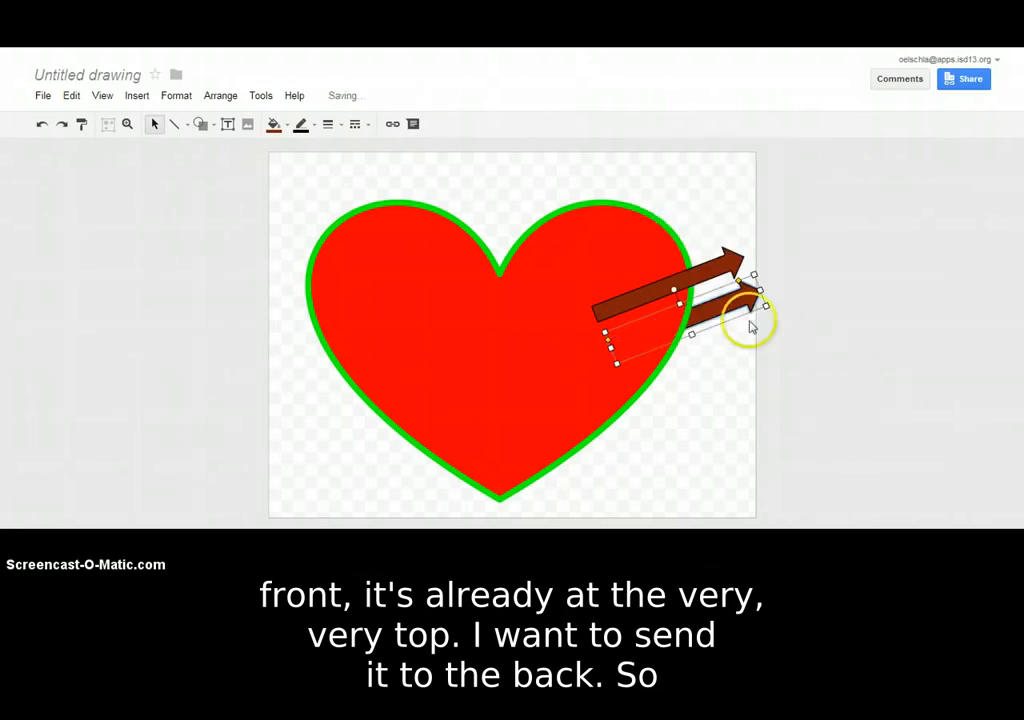
Step: Move the lower arrow slightly down and left so it emerges from behind the heart with more space below the upper arrow
{"action": "left_click", "coordinate": [725, 354]}
{"action": "mouse_move", "coordinate": [725, 304]}
{"action": "left_mouse_down"}
{"action": "mouse_move", "coordinate": [789, 300]}
{"action": "mouse_move", "coordinate": [707, 336]}
{"action": "mouse_move", "coordinate": [714, 322]}
{"action": "left_mouse_up"}
{"action": "left_click", "coordinate": [709, 386]}
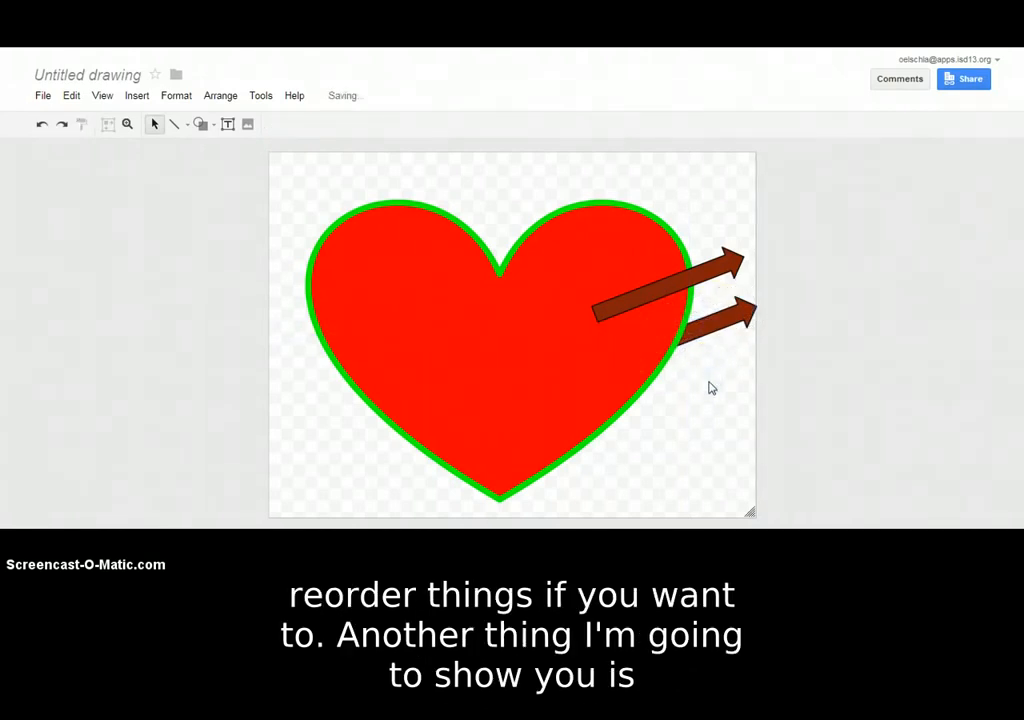
Step: Draw a nearly horizontal straight line above the heart, spanning its width, and set its thickness to 24px
{"action": "left_click", "coordinate": [189, 127]}
{"action": "left_click", "coordinate": [180, 151]}
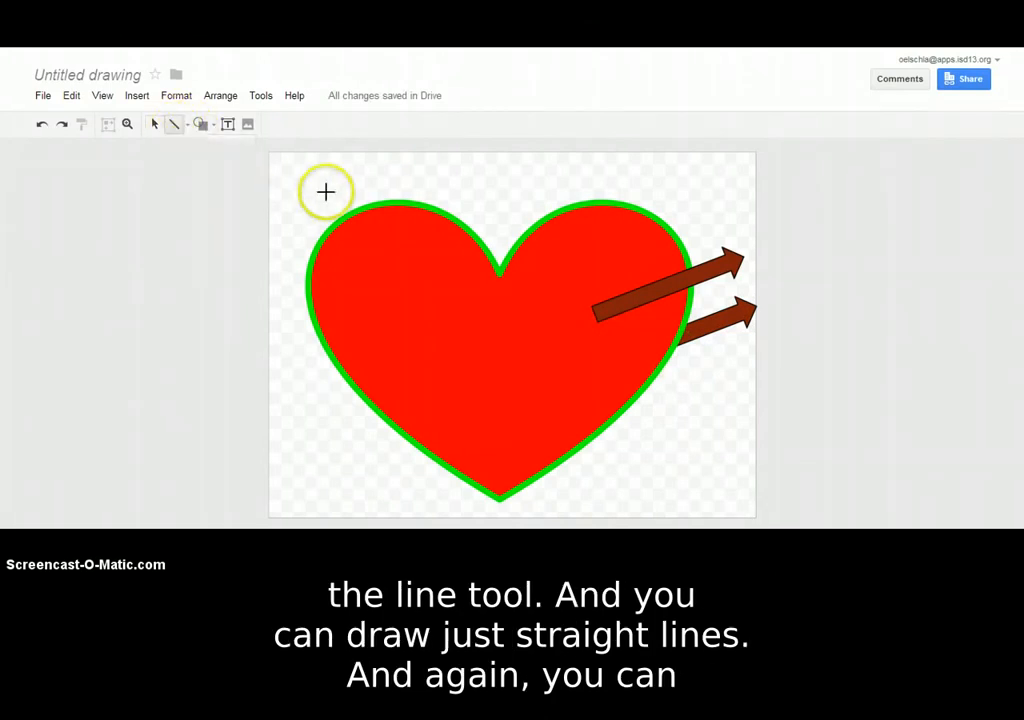
{"action": "left_click_drag", "start_coordinate": [300, 182], "coordinate": [709, 177]}
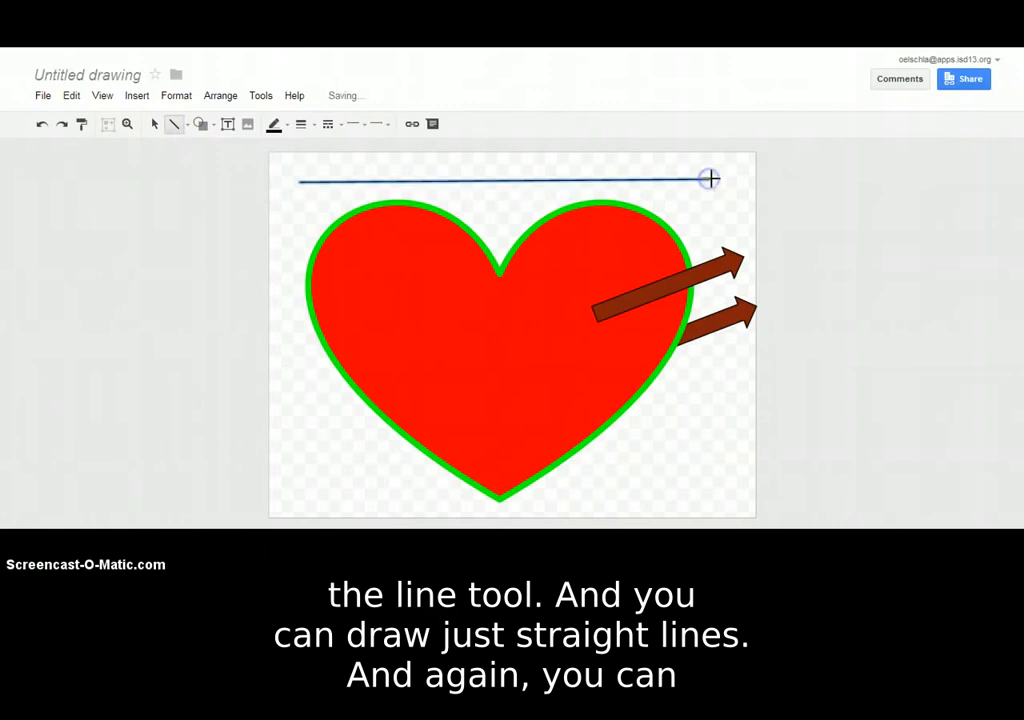
{"action": "left_click", "coordinate": [306, 125]}
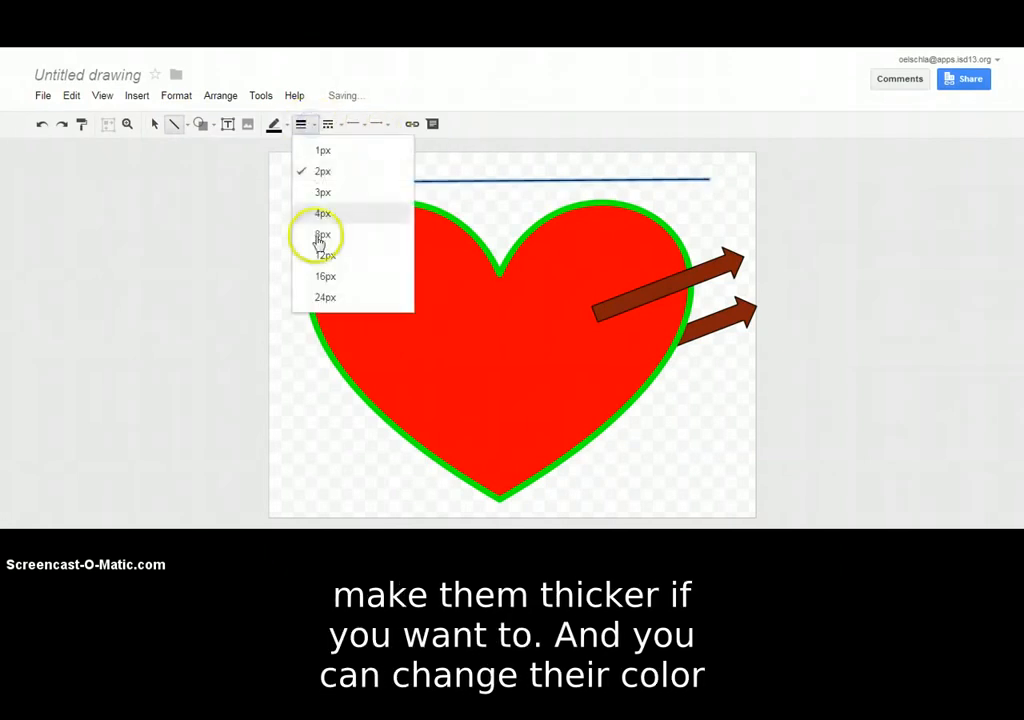
{"action": "left_click", "coordinate": [326, 297]}
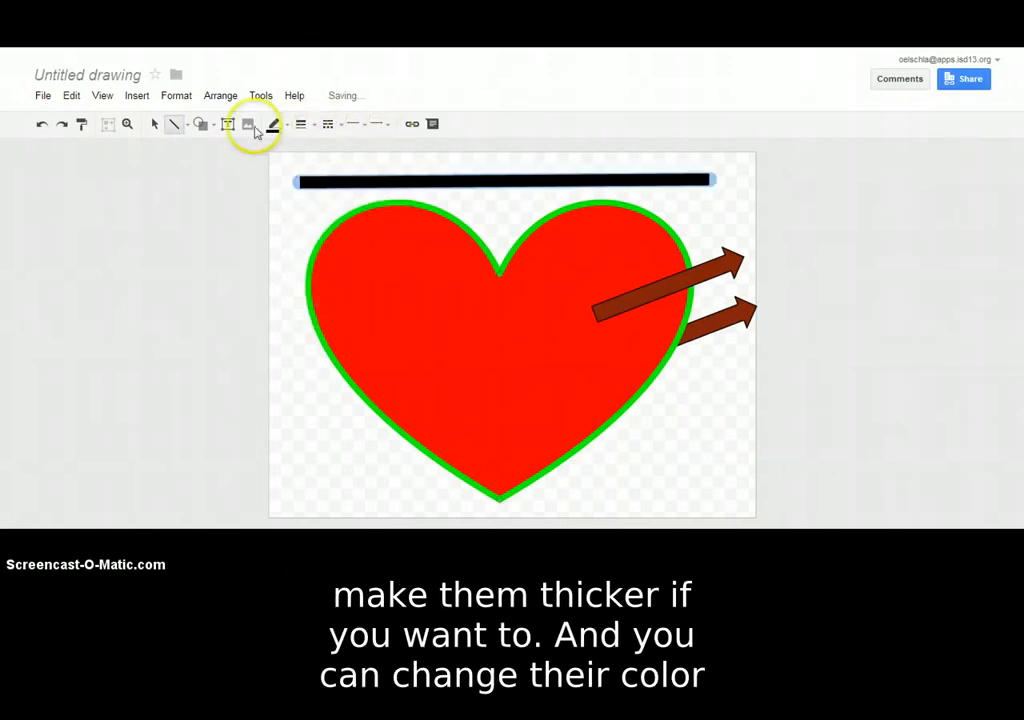
Step: Color the line above the heart orange and add a solid triangular arrowhead at its right end
{"action": "left_click", "coordinate": [286, 125]}
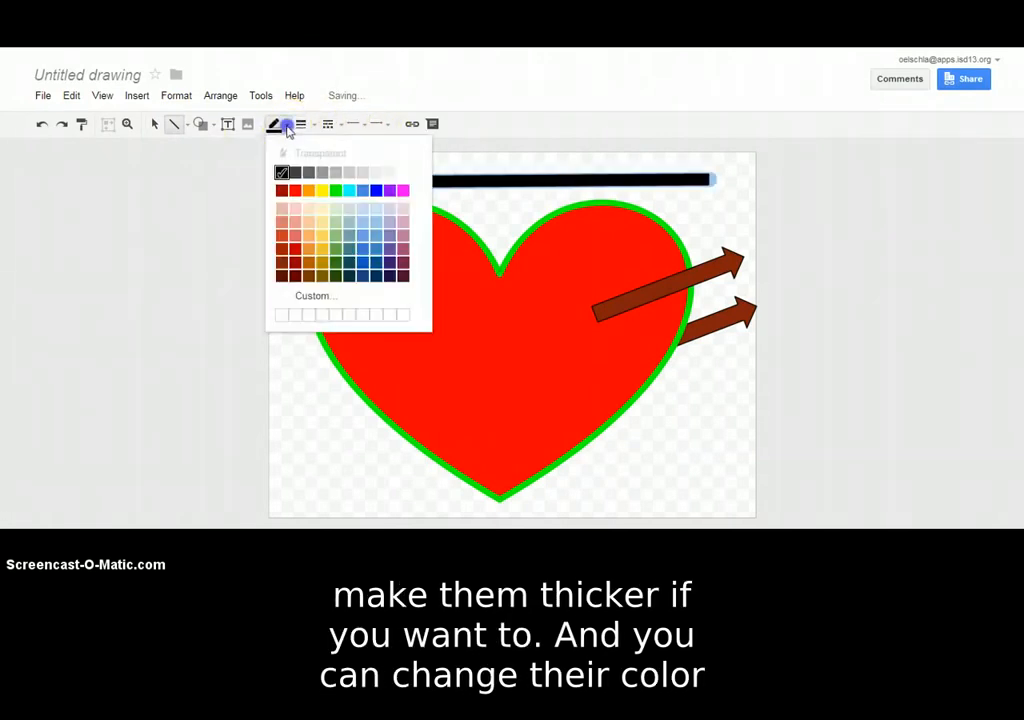
{"action": "left_click", "coordinate": [308, 190]}
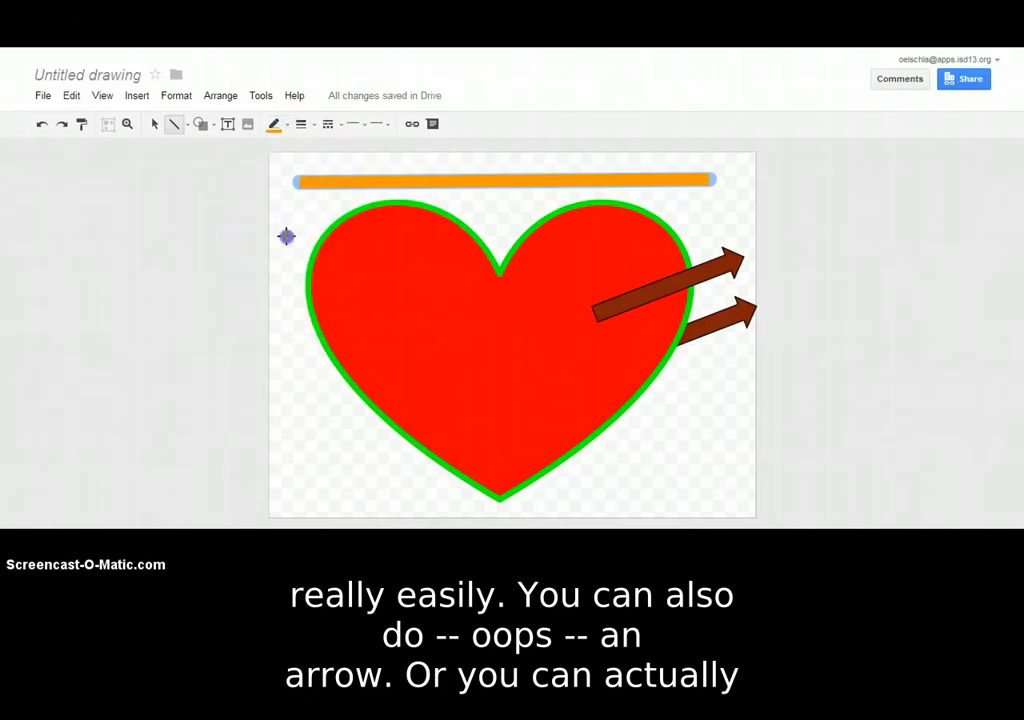
{"action": "left_click", "coordinate": [186, 128]}
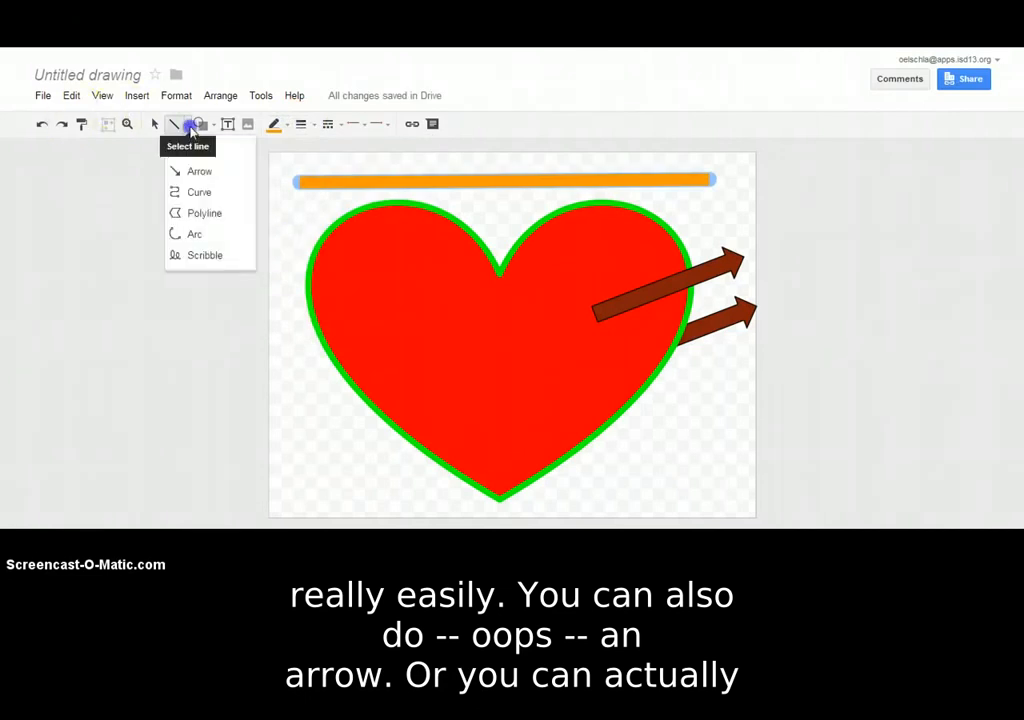
{"action": "left_click", "coordinate": [381, 124]}
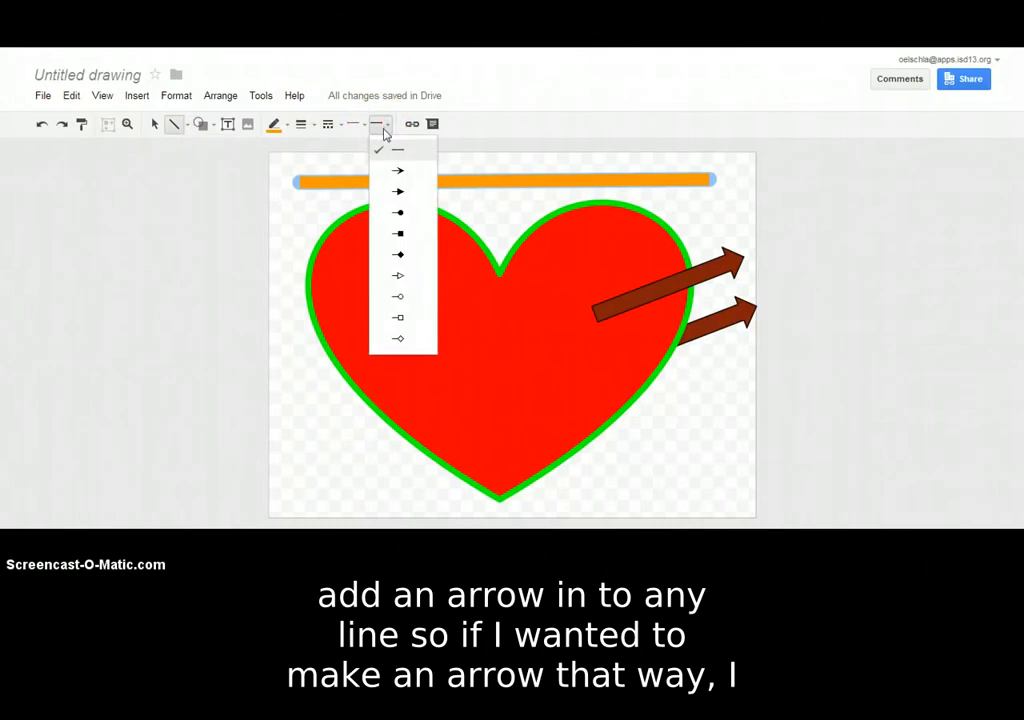
{"action": "left_click", "coordinate": [387, 193]}
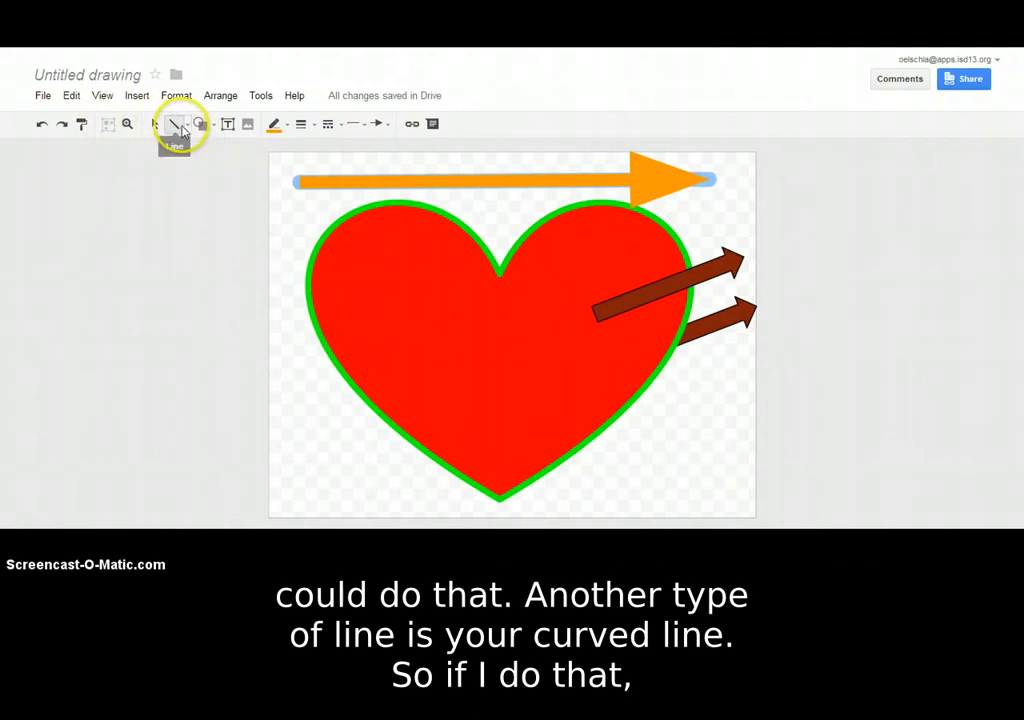
Step: Draw a closed, winding Curve shape over the heart's left half down to its lower tip, and fill it with green
{"action": "left_click", "coordinate": [185, 125]}
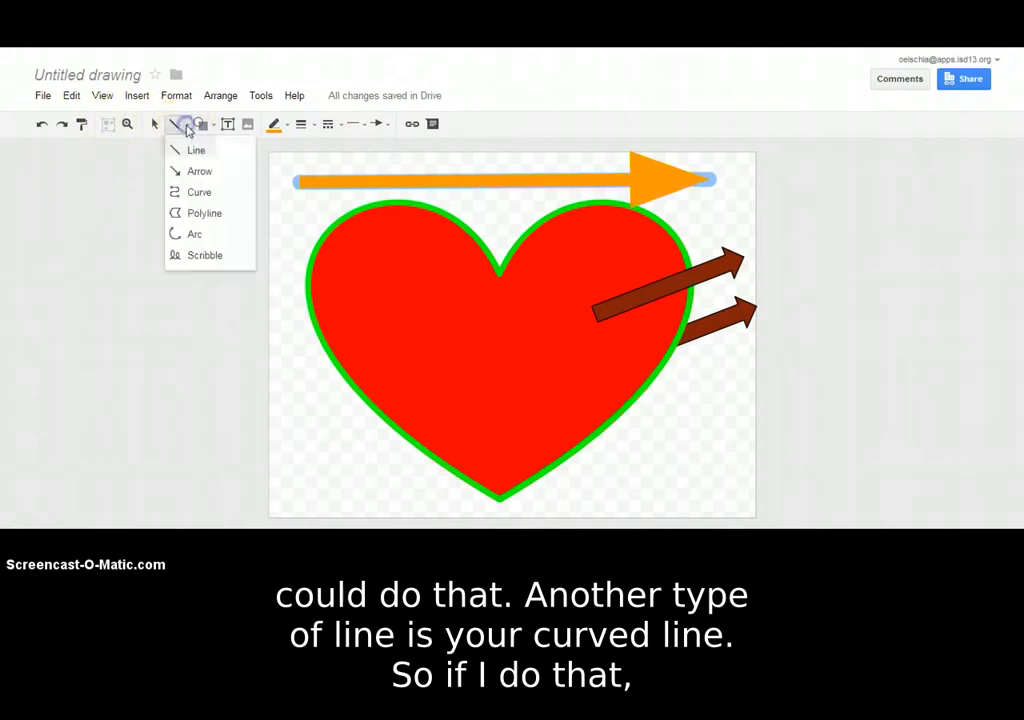
{"action": "left_click", "coordinate": [197, 193]}
{"action": "left_click", "coordinate": [293, 240]}
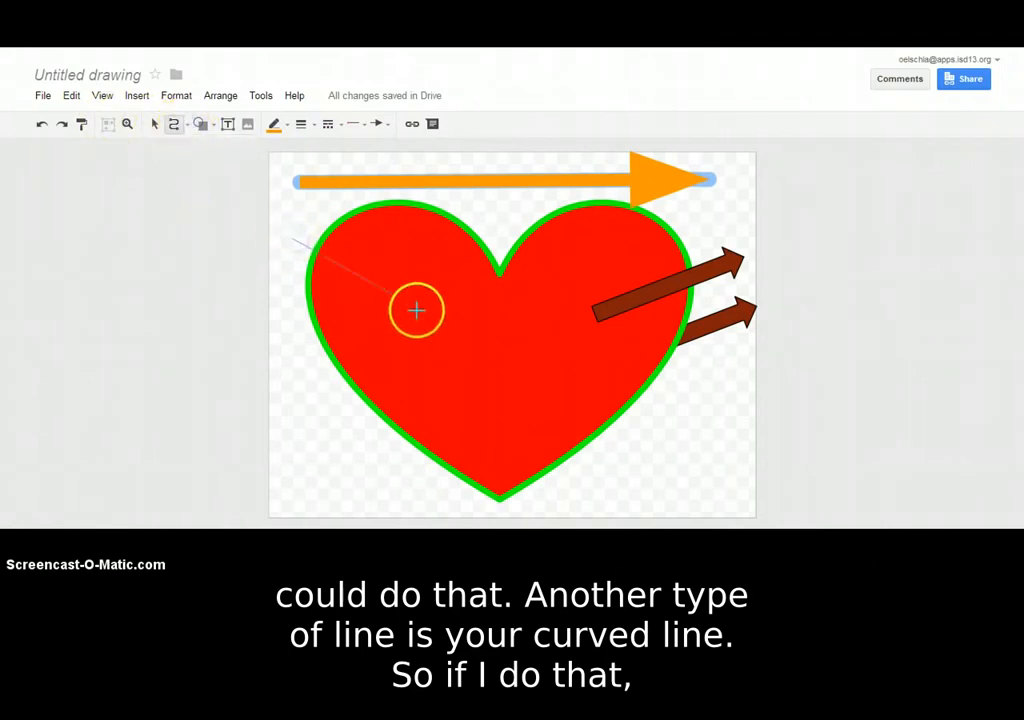
{"action": "left_click", "coordinate": [516, 378]}
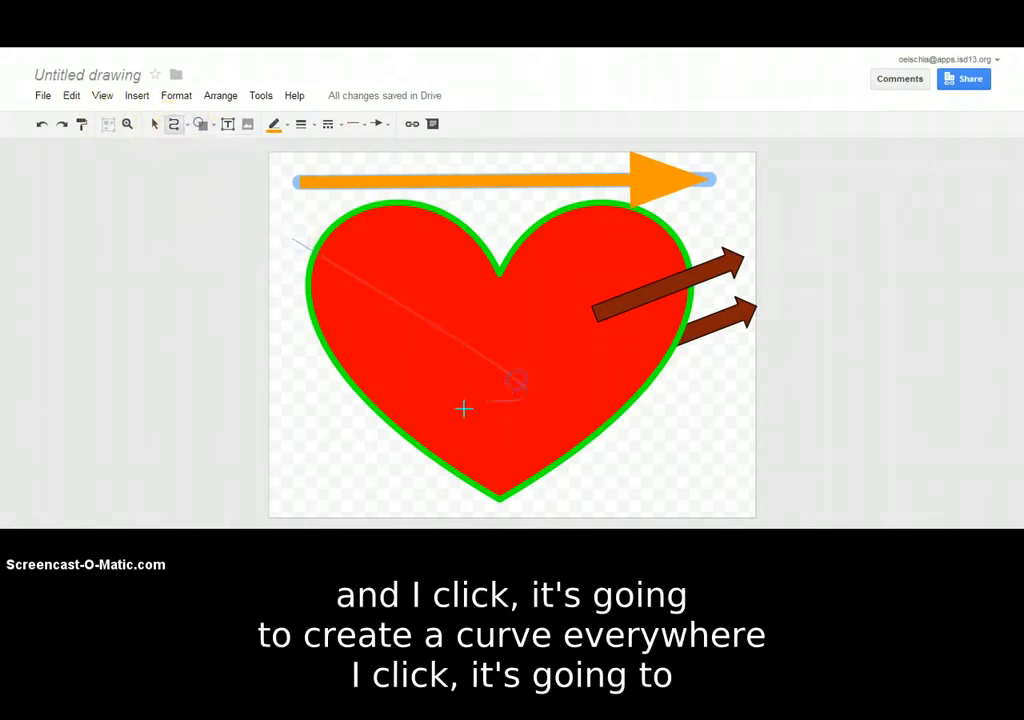
{"action": "left_click", "coordinate": [311, 428]}
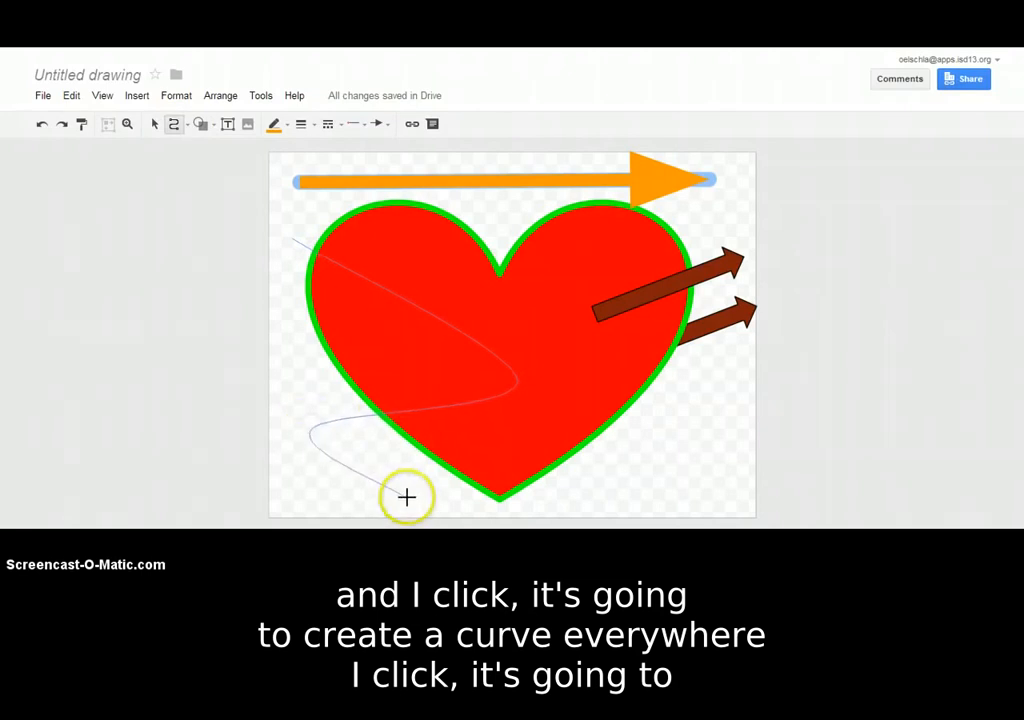
{"action": "left_click", "coordinate": [463, 503]}
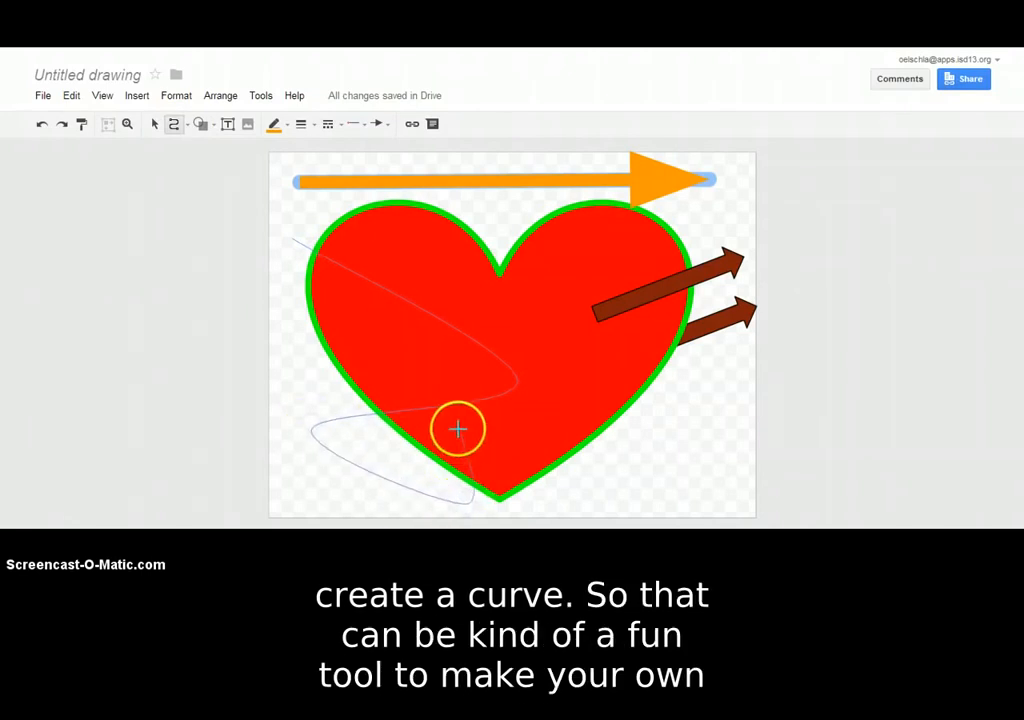
{"action": "left_click", "coordinate": [594, 377]}
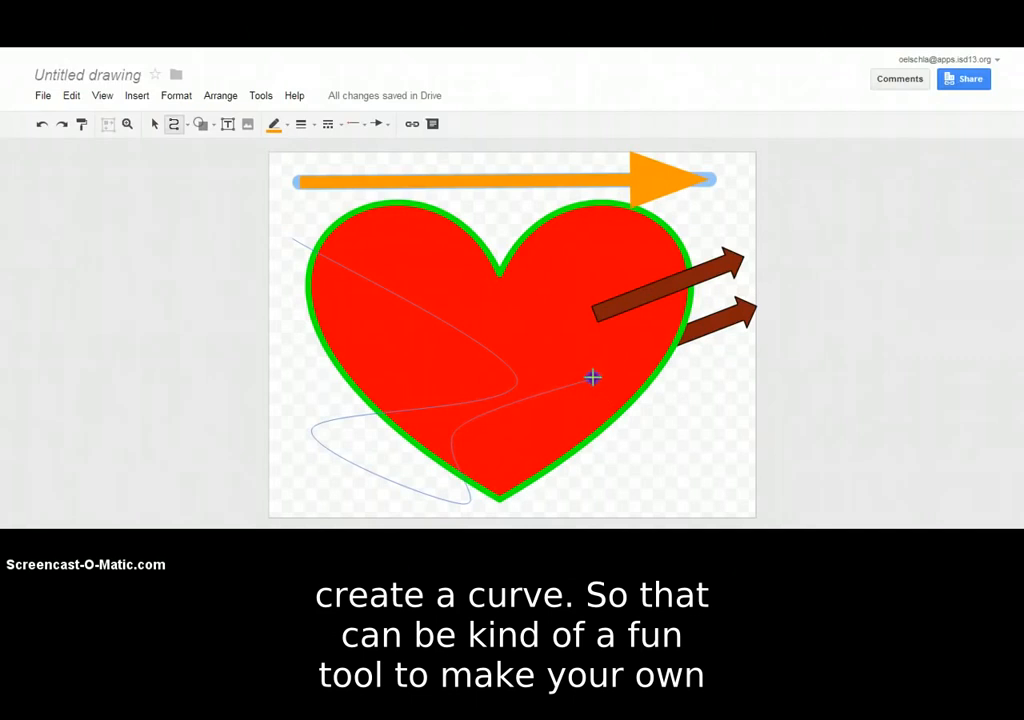
{"action": "left_click", "coordinate": [341, 211]}
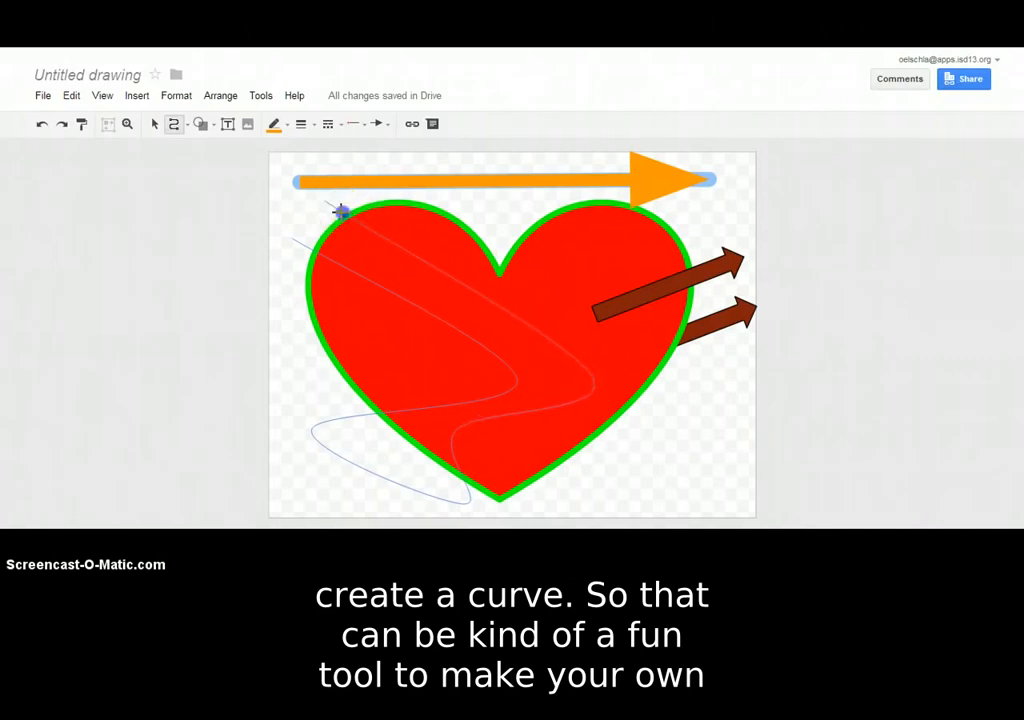
{"action": "left_click", "coordinate": [289, 237]}
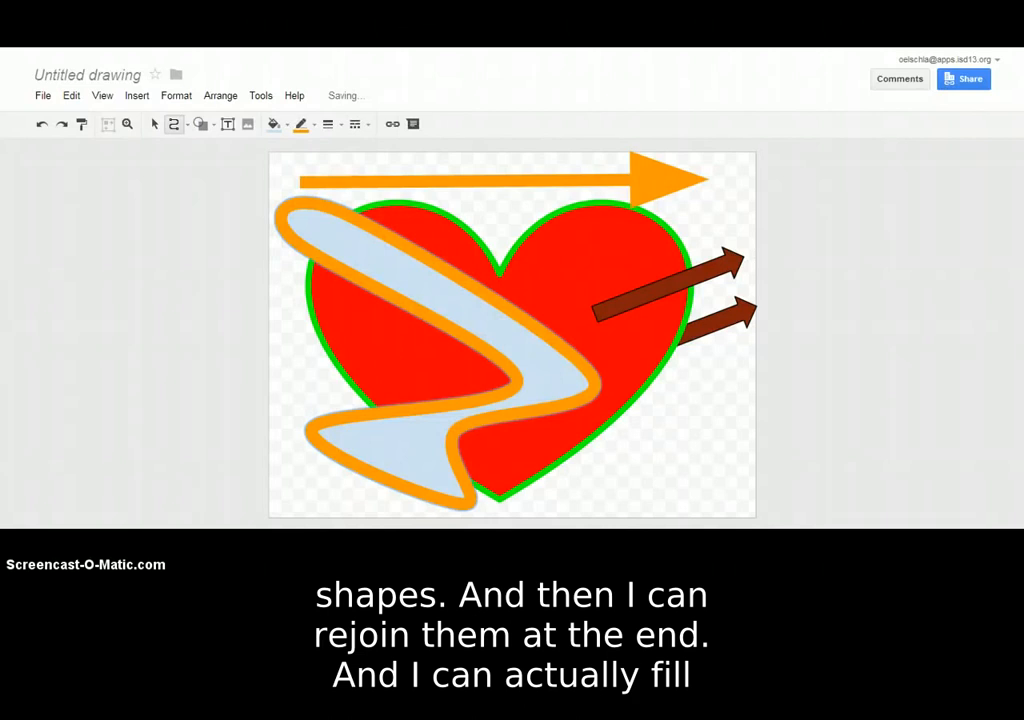
{"action": "left_click", "coordinate": [277, 126]}
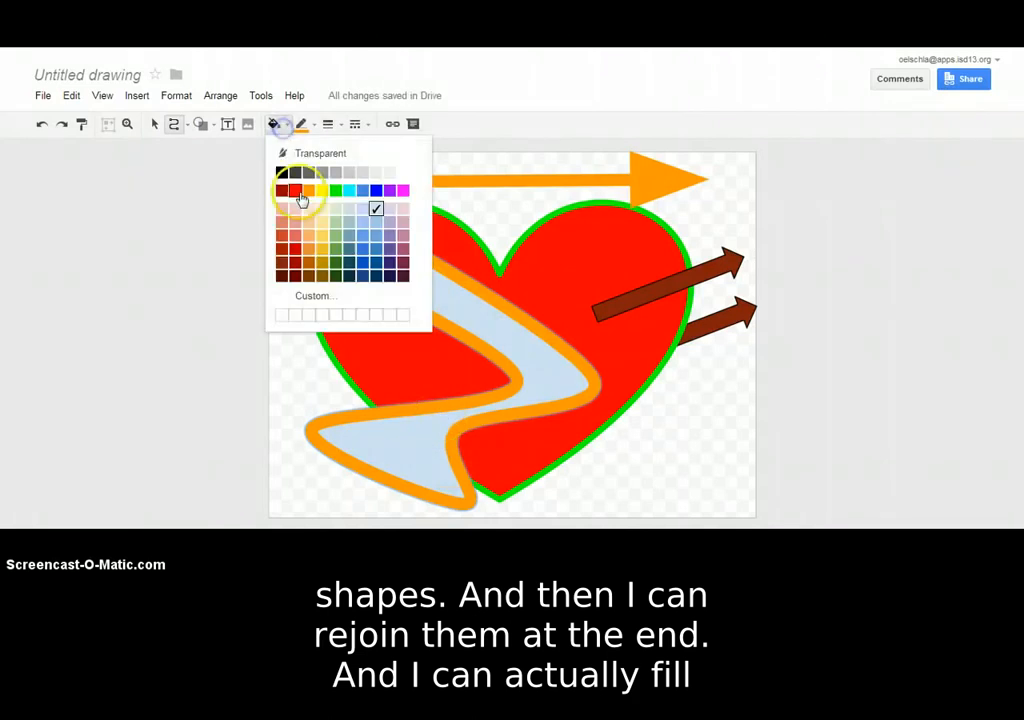
{"action": "left_click", "coordinate": [336, 190]}
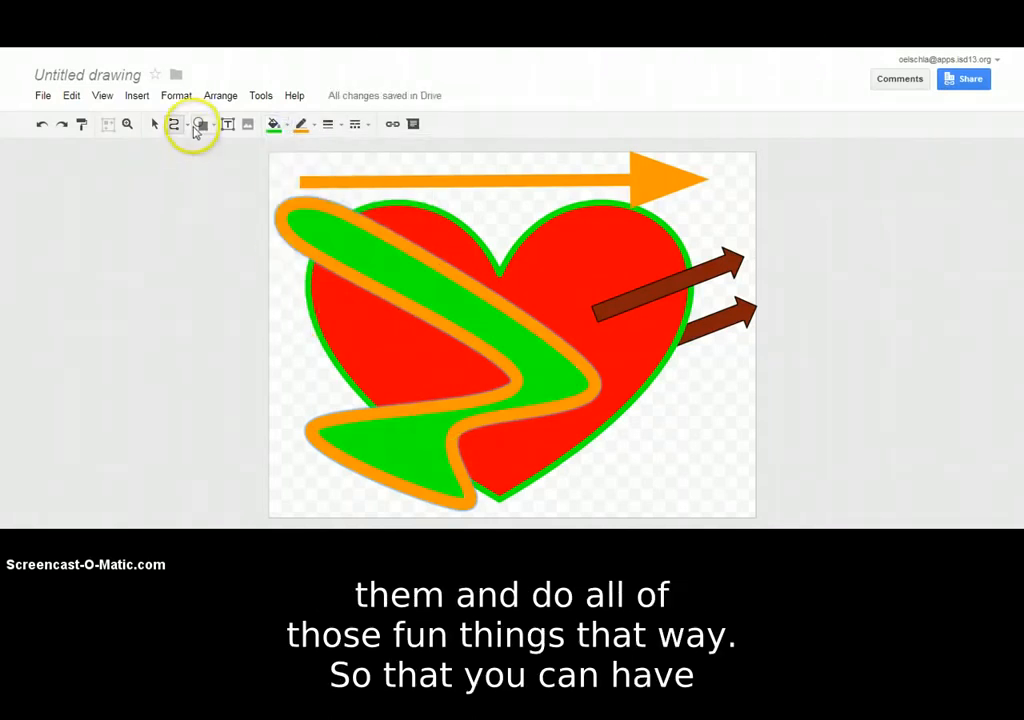
Step: Draw a closed, jagged Polyline polygon over the heart's lower right edge, reaching from the green curve's tip almost to the canvas edge
{"action": "left_click", "coordinate": [191, 127]}
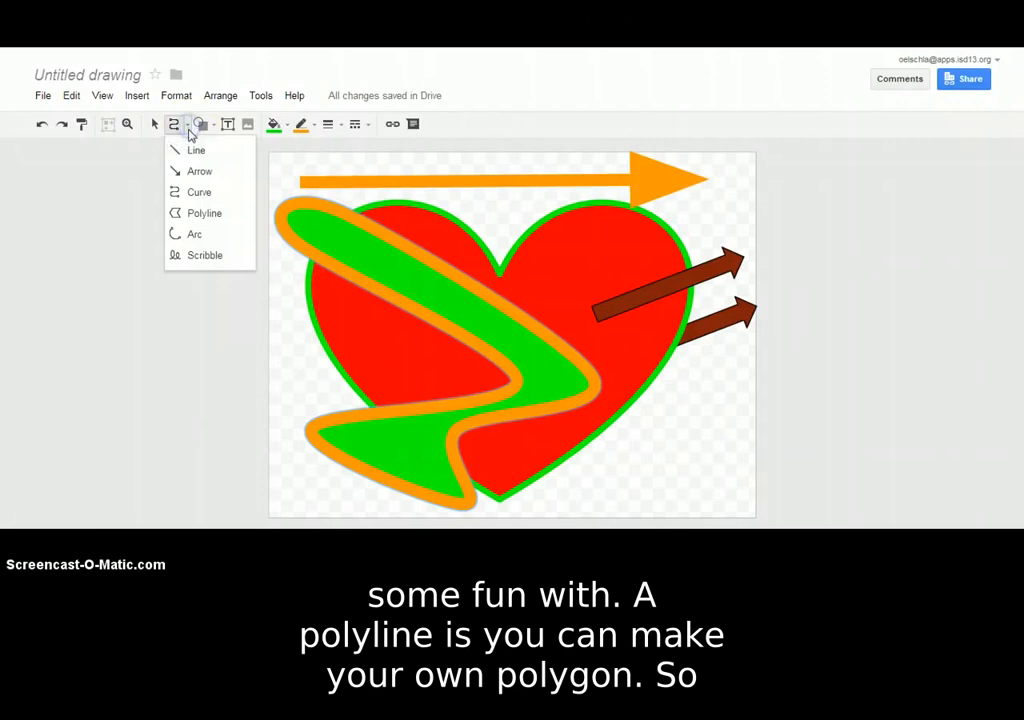
{"action": "left_click", "coordinate": [186, 216]}
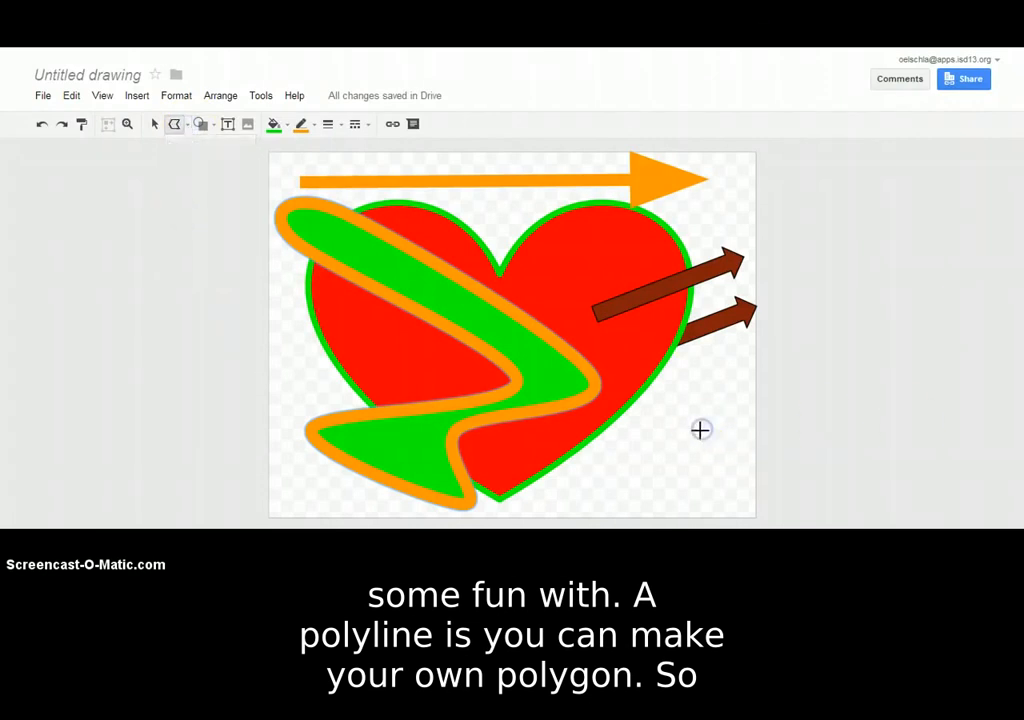
{"action": "left_click_drag", "start_coordinate": [700, 429], "coordinate": [620, 473]}
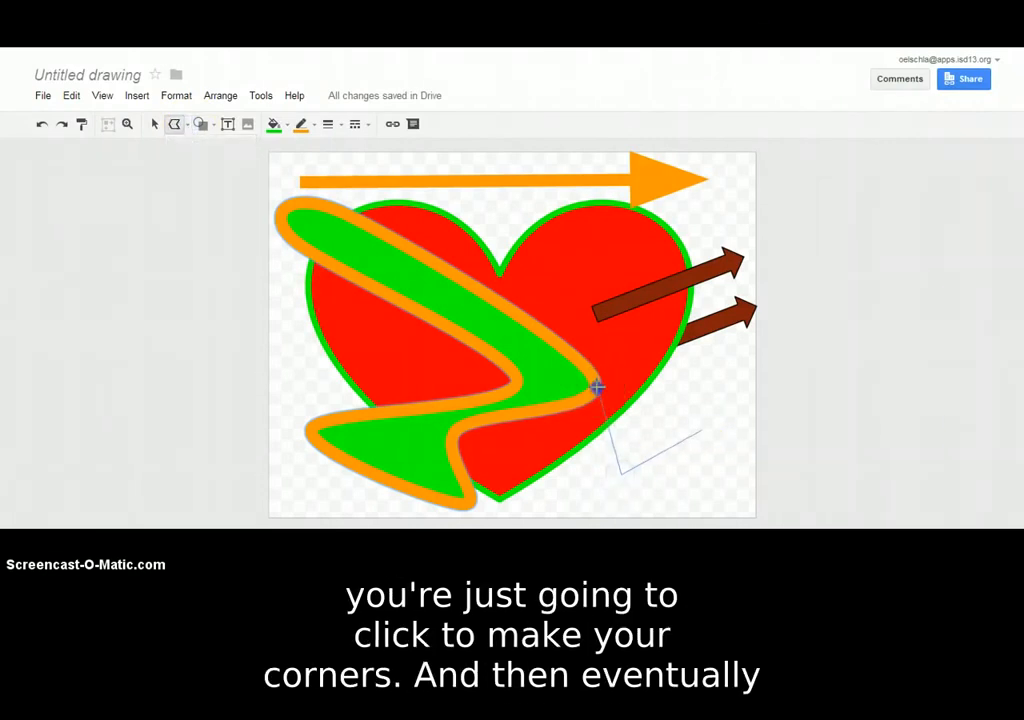
{"action": "left_click", "coordinate": [726, 363]}
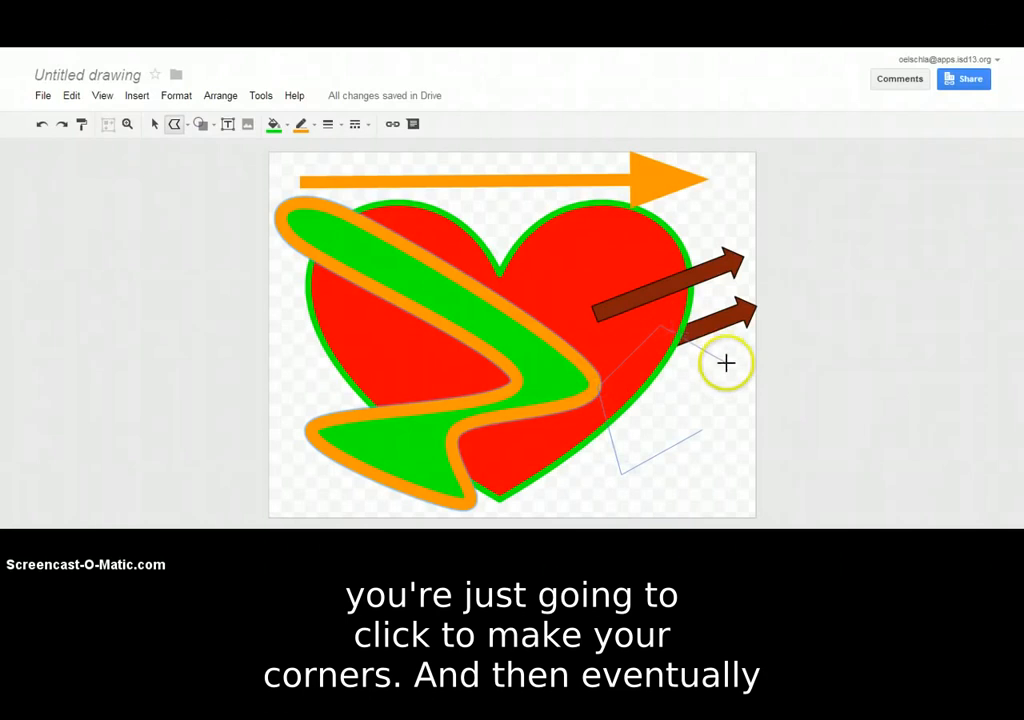
{"action": "left_click", "coordinate": [678, 412]}
{"action": "left_click", "coordinate": [731, 397]}
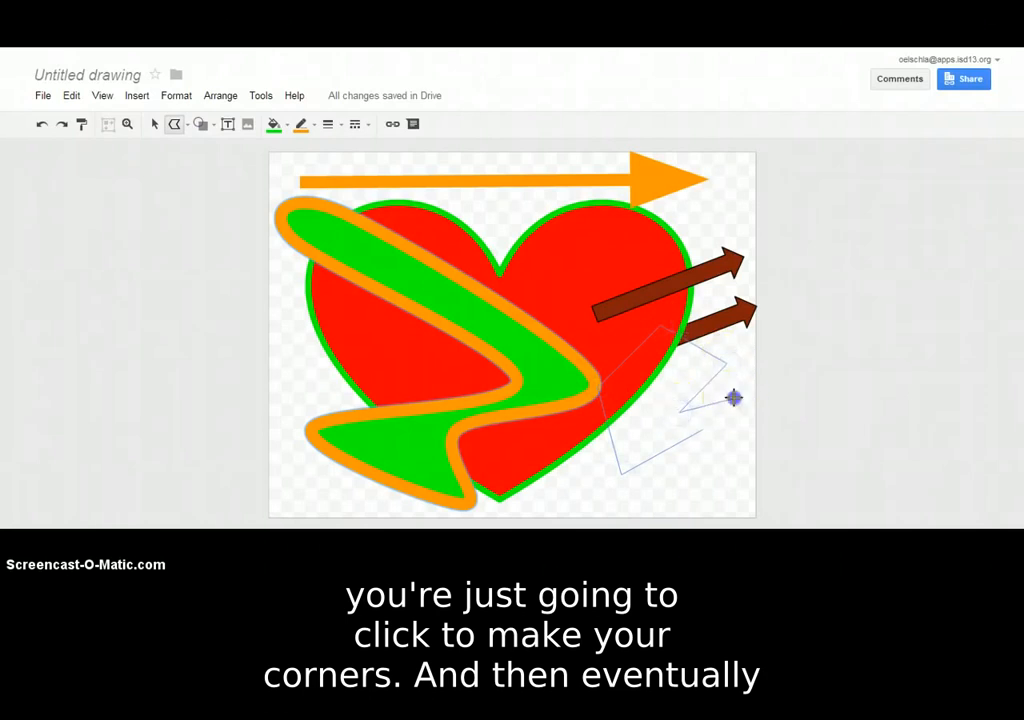
{"action": "left_click", "coordinate": [740, 443]}
{"action": "left_click", "coordinate": [699, 432]}
{"action": "double_click", "coordinate": [699, 432]}
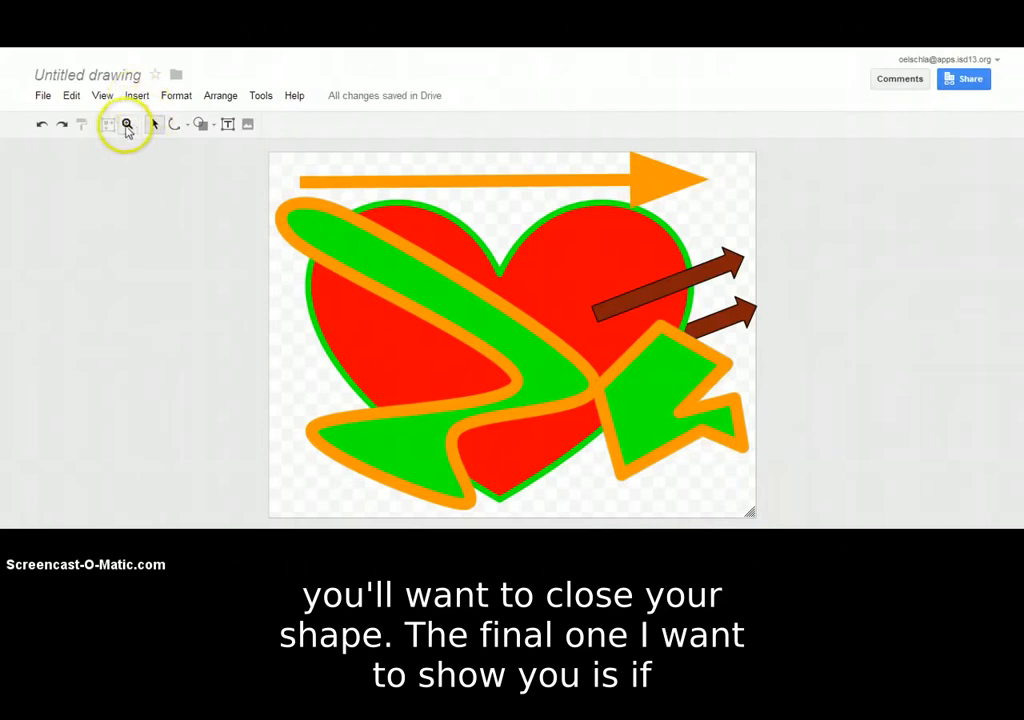
Step: Draw a freehand Scribble of small loops across the heart's left half, curling around and back toward the canvas's left edge
{"action": "left_click", "coordinate": [187, 124]}
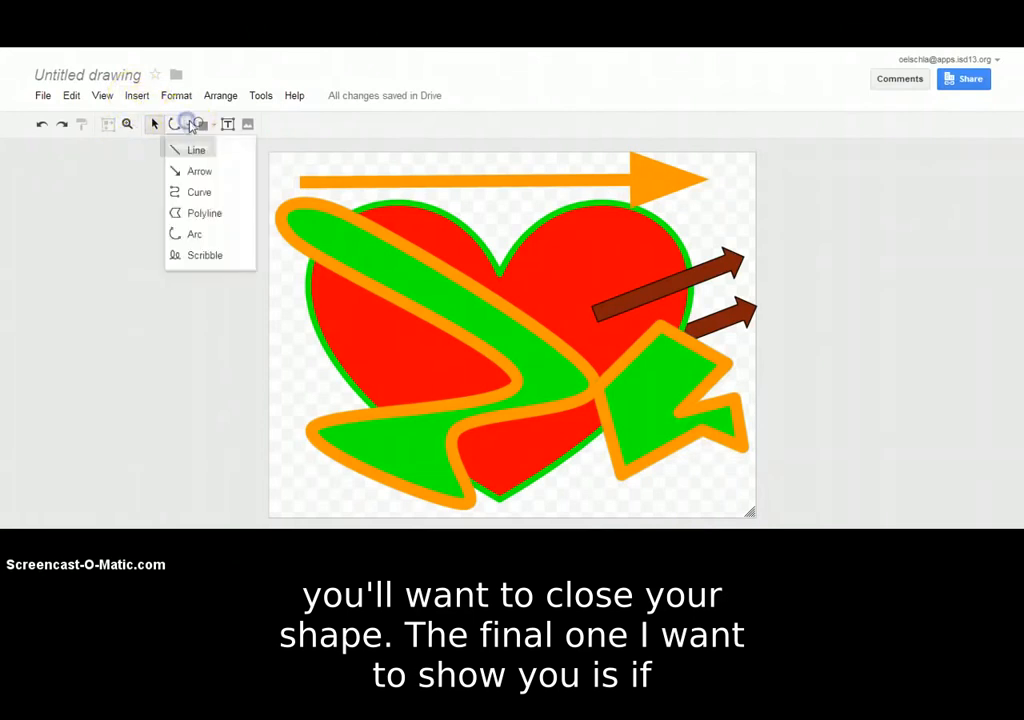
{"action": "left_click", "coordinate": [196, 255]}
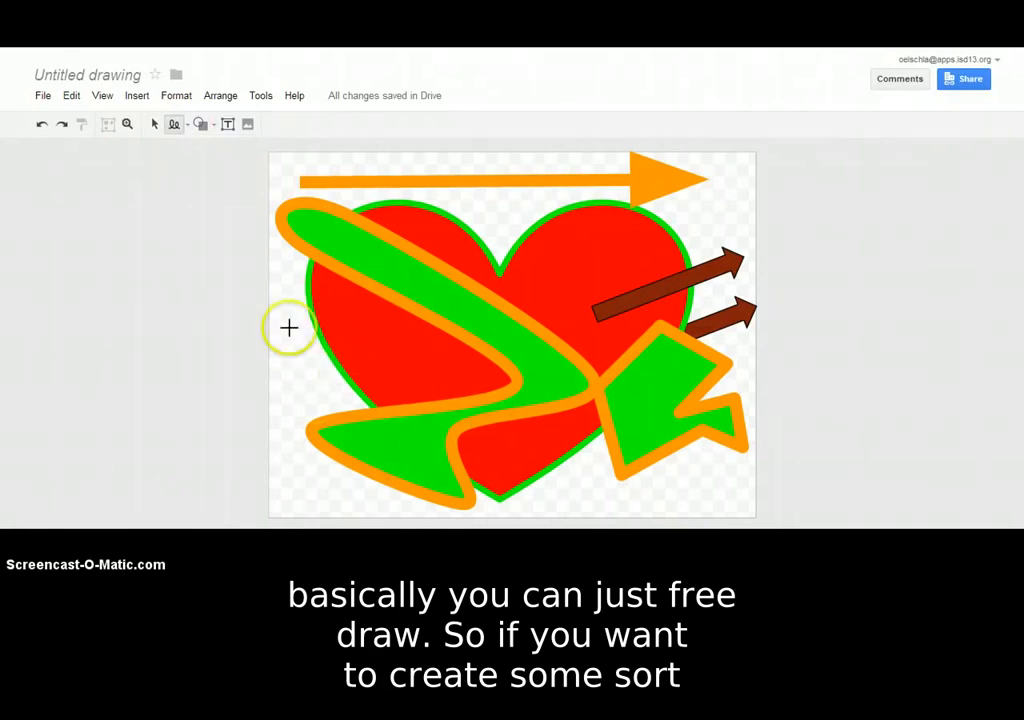
{"action": "mouse_move", "coordinate": [289, 327]}
{"action": "left_mouse_down"}
{"action": "mouse_move", "coordinate": [322, 325]}
{"action": "mouse_move", "coordinate": [286, 318]}
{"action": "mouse_move", "coordinate": [320, 235]}
{"action": "left_mouse_up"}
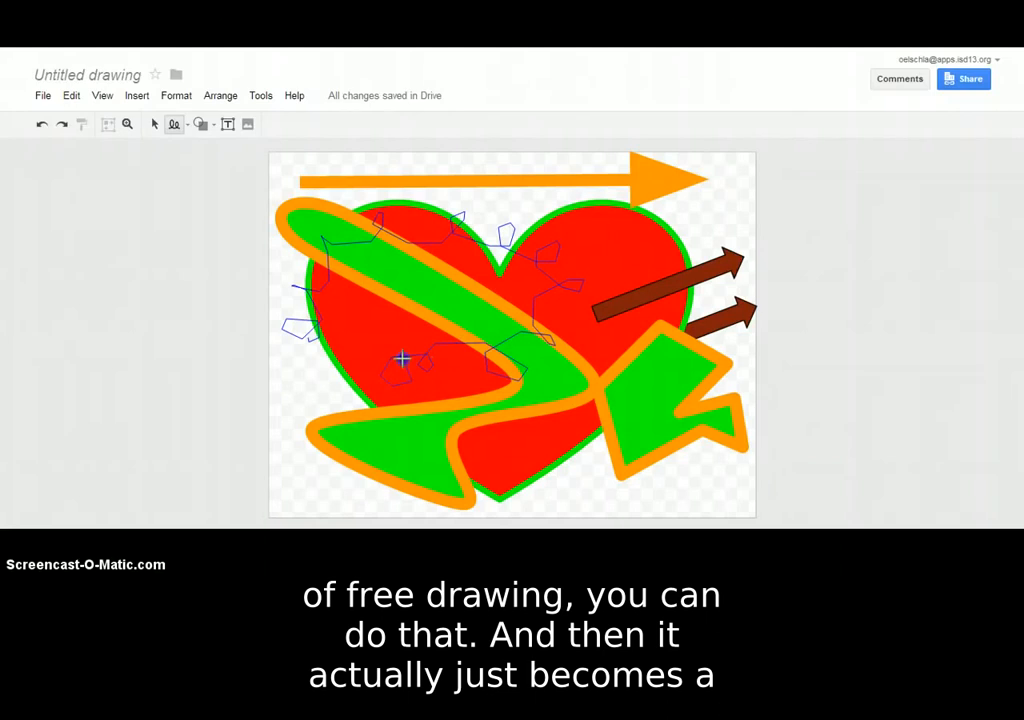
{"action": "left_click_drag", "start_coordinate": [306, 403], "coordinate": [296, 400]}
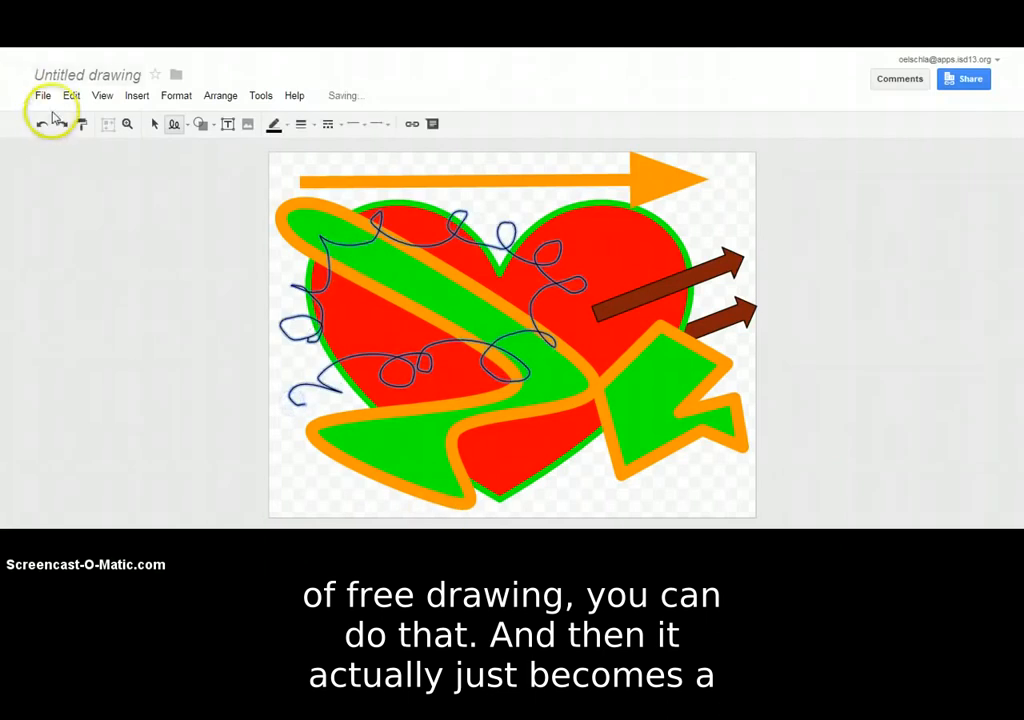
Step: Select the looping scribble and move it straight down so it lies over the heart's lower left half
{"action": "left_click", "coordinate": [154, 123]}
{"action": "left_click", "coordinate": [350, 256]}
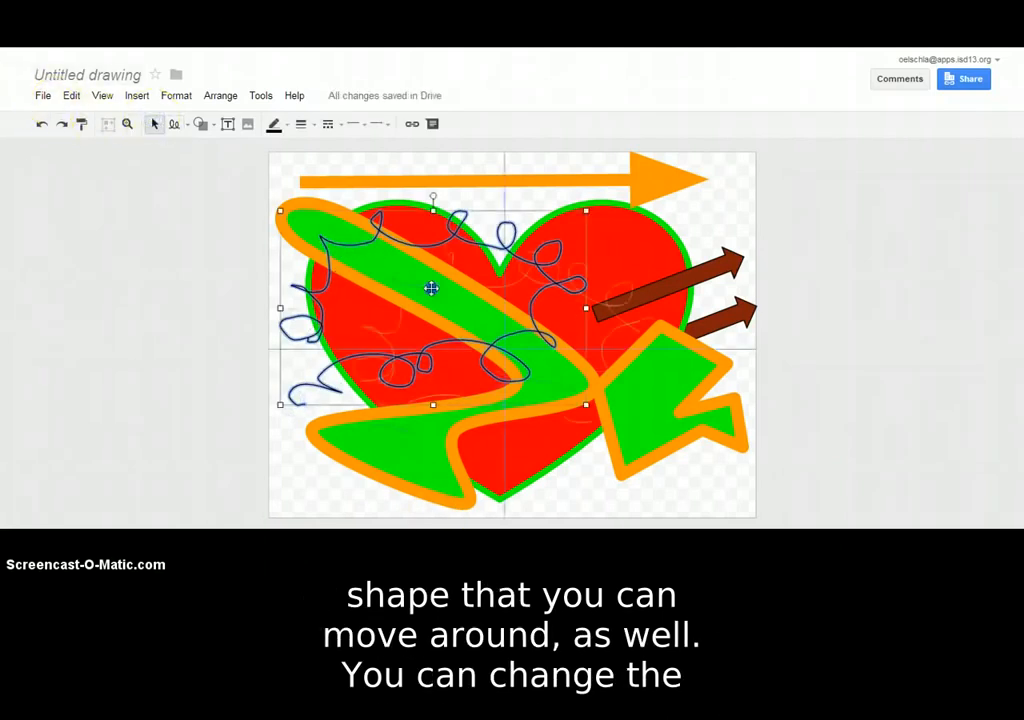
{"action": "left_click_drag", "start_coordinate": [358, 253], "coordinate": [436, 262]}
{"action": "left_click_drag", "start_coordinate": [370, 339], "coordinate": [361, 369]}
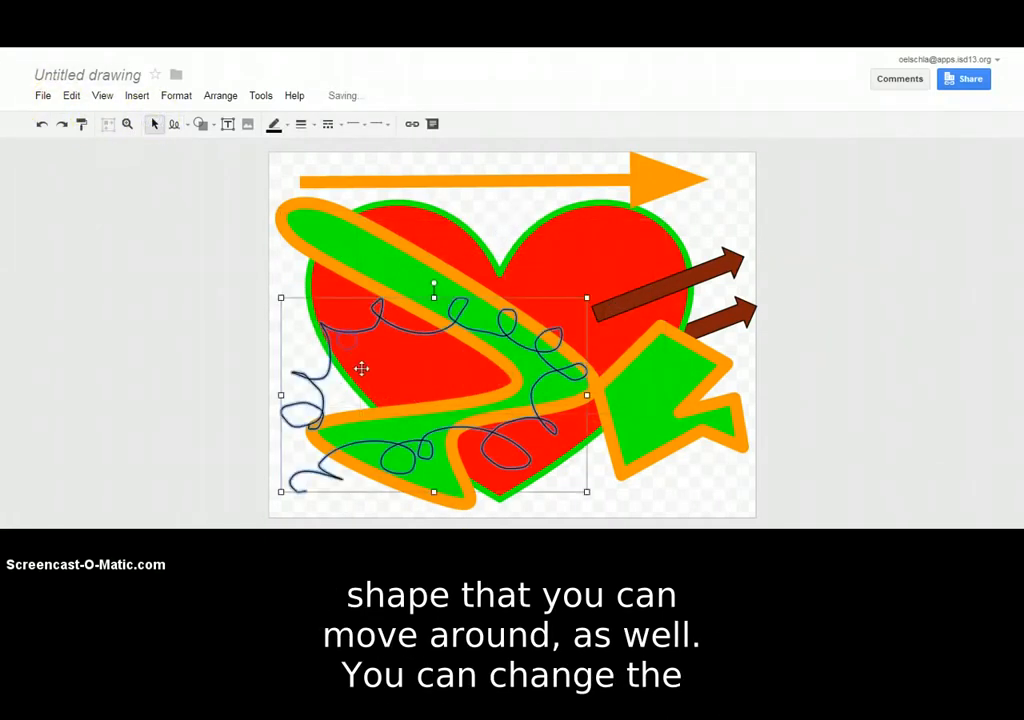
Step: Give the scribble a thicker, dark blue line and shift it up and right toward the heart's center
{"action": "left_click", "coordinate": [303, 125]}
{"action": "left_click", "coordinate": [318, 214]}
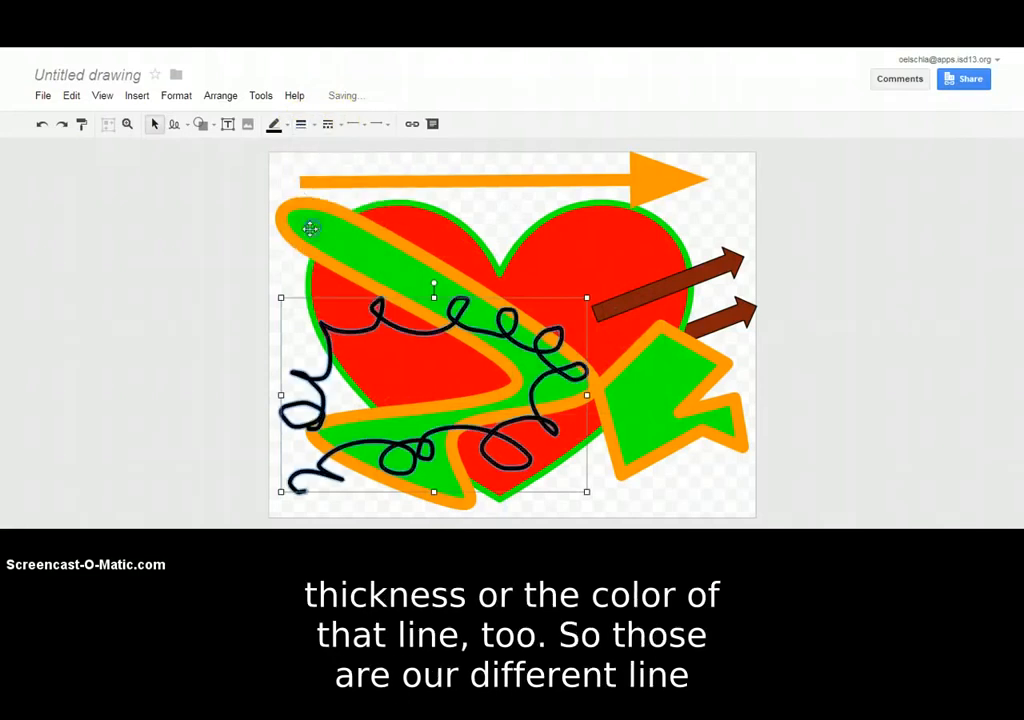
{"action": "left_click", "coordinate": [273, 125]}
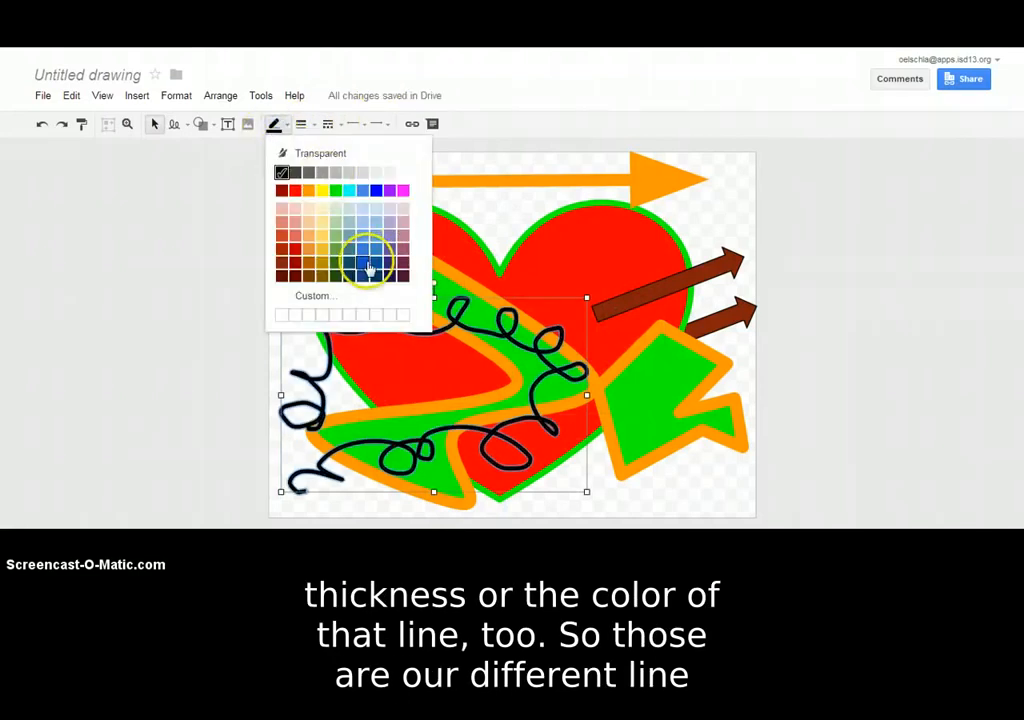
{"action": "left_click", "coordinate": [364, 263]}
{"action": "left_click", "coordinate": [150, 387]}
{"action": "mouse_move", "coordinate": [342, 337]}
{"action": "left_mouse_down"}
{"action": "mouse_move", "coordinate": [389, 313]}
{"action": "mouse_move", "coordinate": [308, 297]}
{"action": "left_mouse_up"}
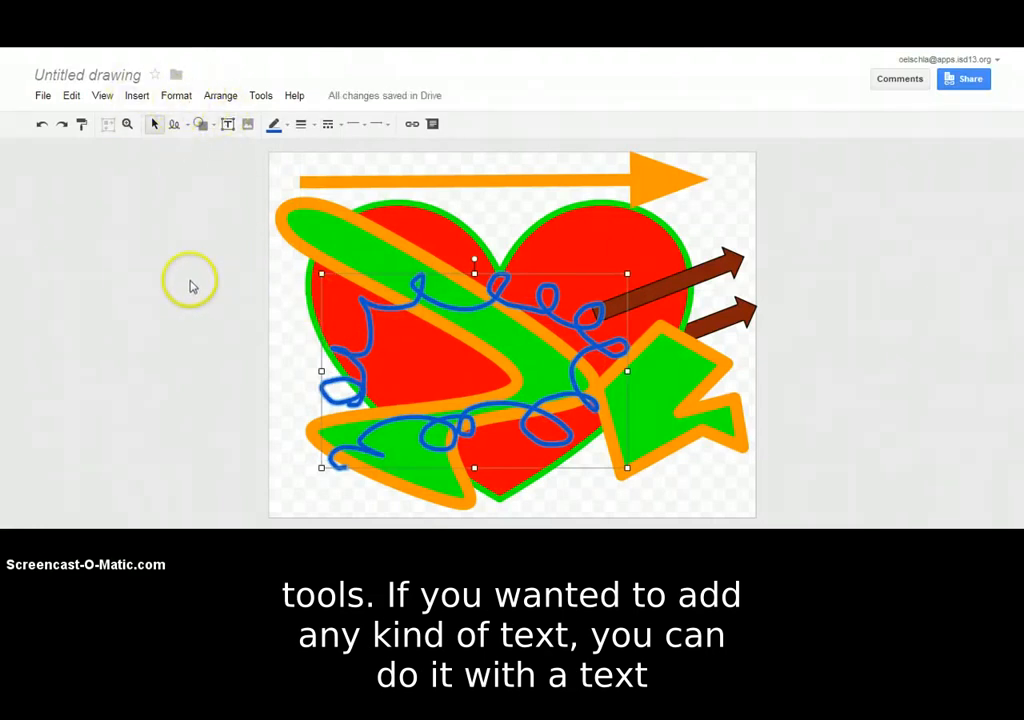
Step: Add a text box reading "Hi!" over the heart's upper left lobe and nudge it slightly right
{"action": "left_click", "coordinate": [232, 127]}
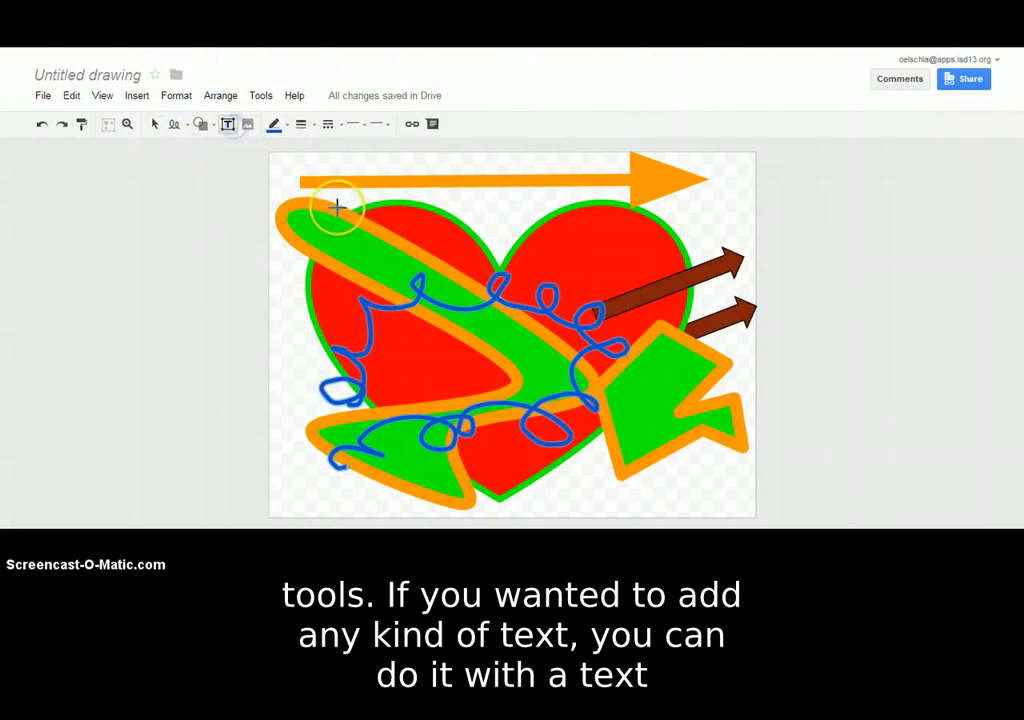
{"action": "left_click_drag", "start_coordinate": [334, 206], "coordinate": [544, 302]}
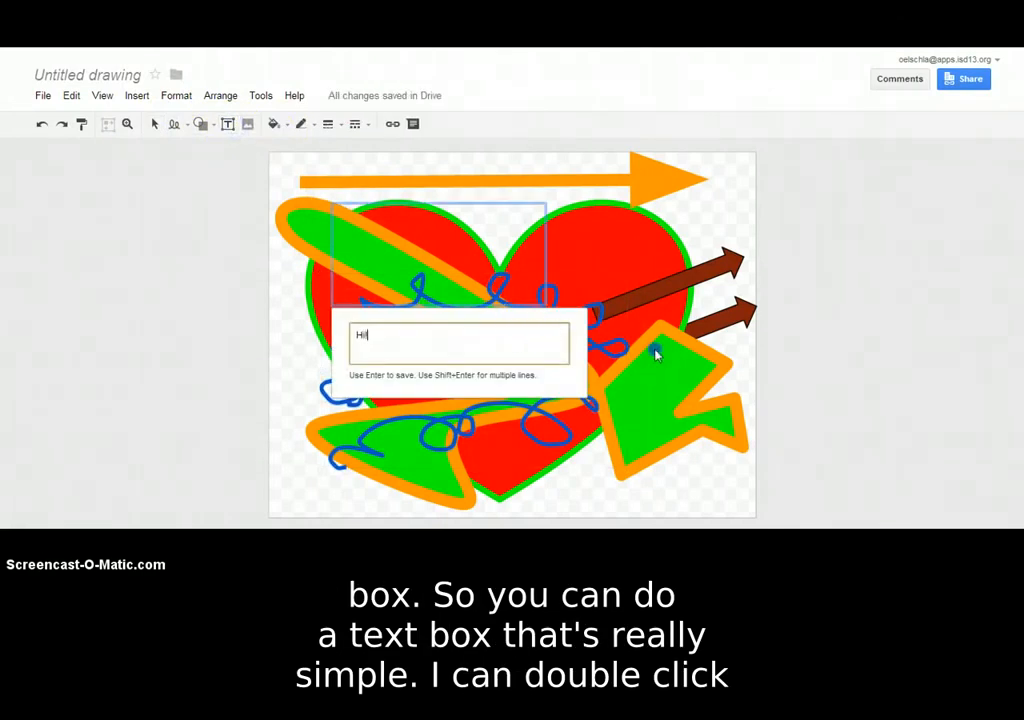
{"action": "left_click", "coordinate": [655, 348]}
{"action": "left_click_drag", "start_coordinate": [450, 262], "coordinate": [458, 262]}
Step: Format the "Hi!" text in the Syncopate font at size 72 and color it yellow
{"action": "double_click", "coordinate": [458, 261]}
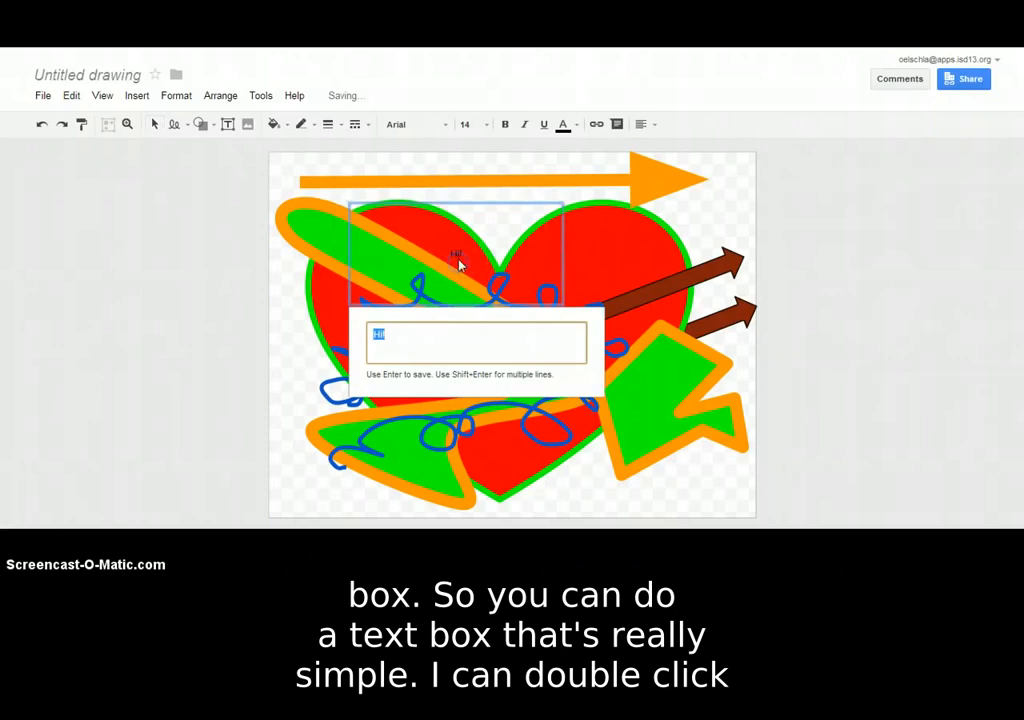
{"action": "left_click", "coordinate": [447, 127]}
{"action": "left_click", "coordinate": [447, 126]}
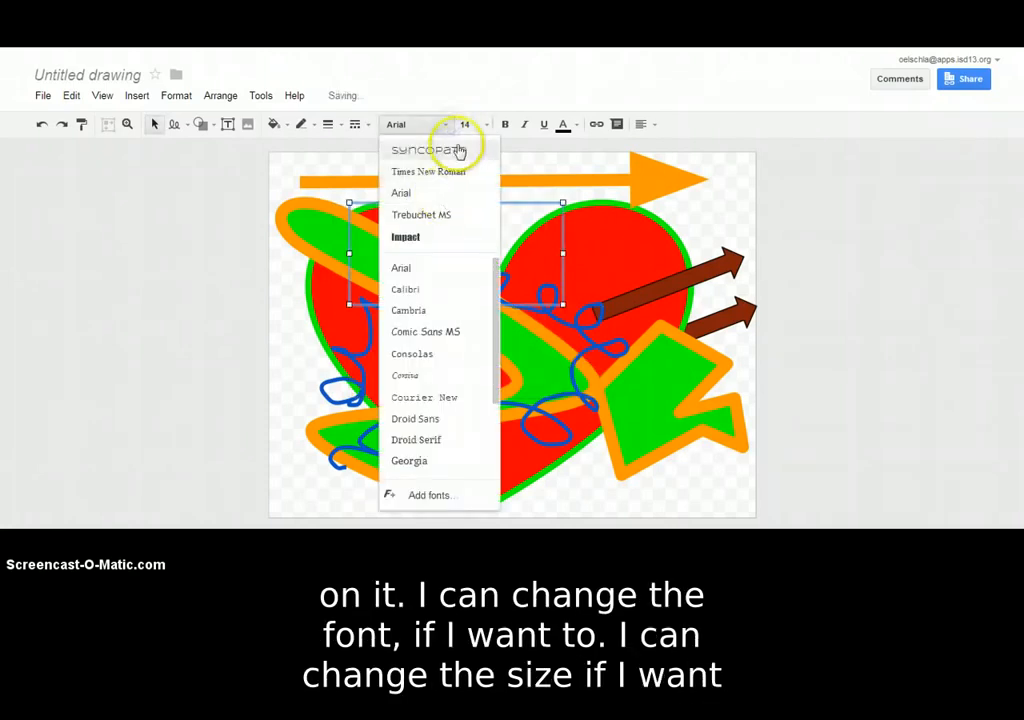
{"action": "left_click", "coordinate": [459, 150]}
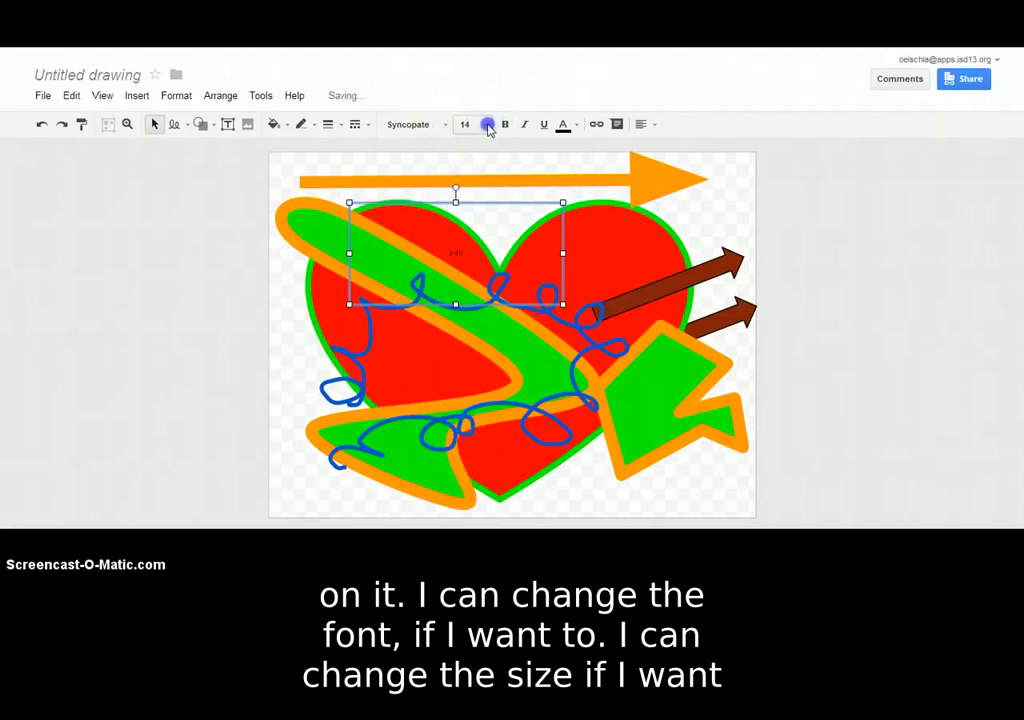
{"action": "left_click", "coordinate": [488, 126]}
{"action": "left_click", "coordinate": [493, 443]}
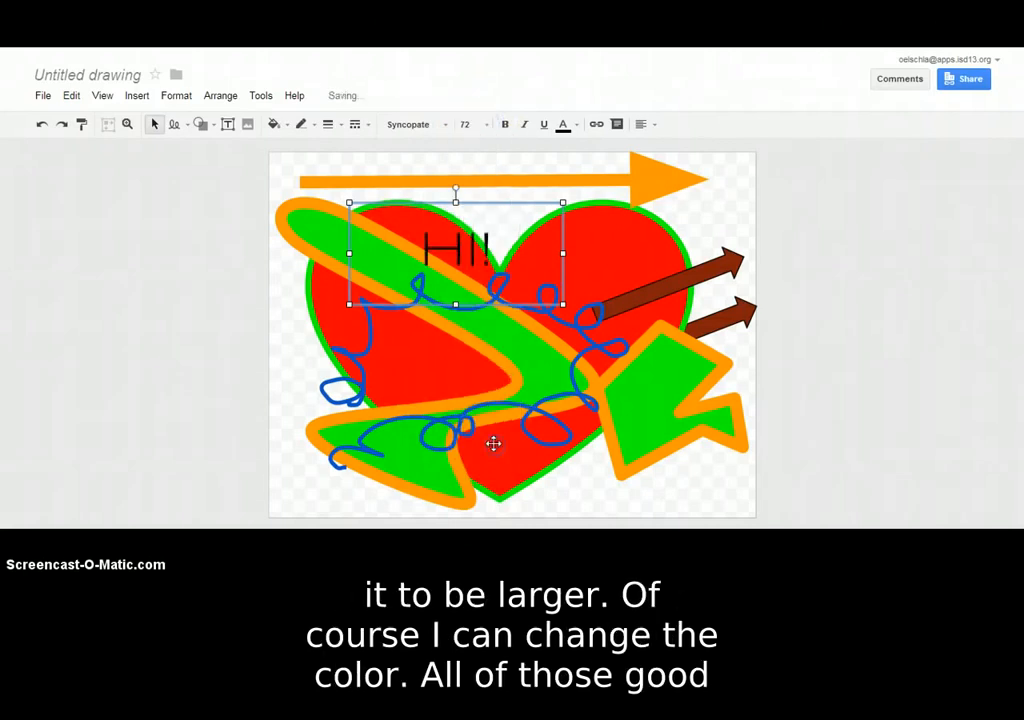
{"action": "left_click", "coordinate": [562, 125]}
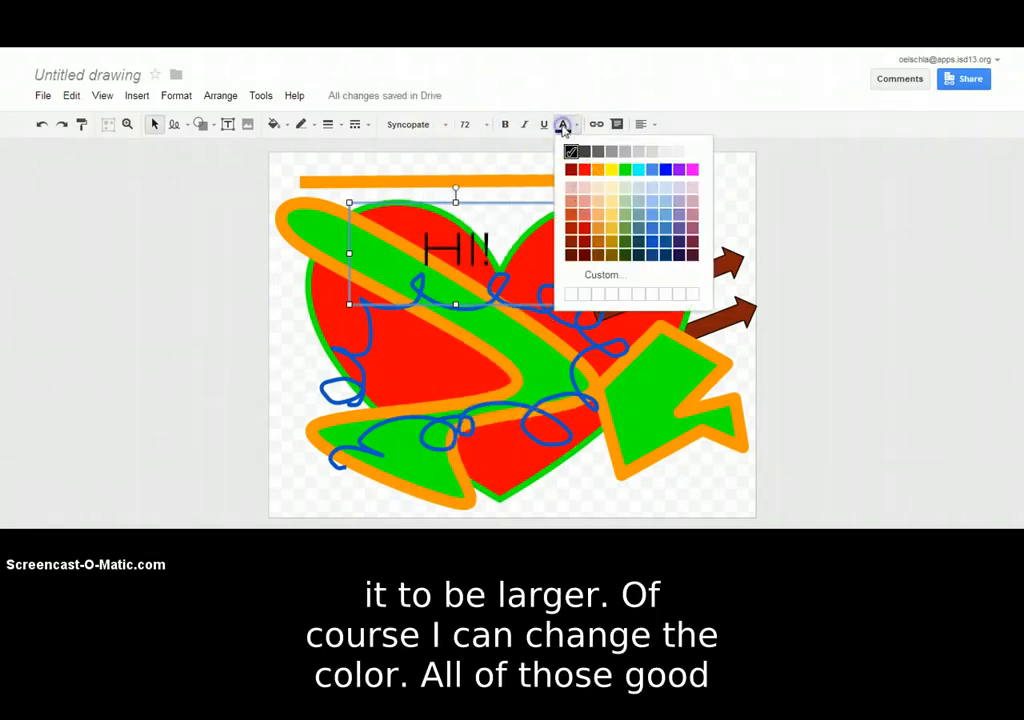
{"action": "left_click", "coordinate": [611, 169]}
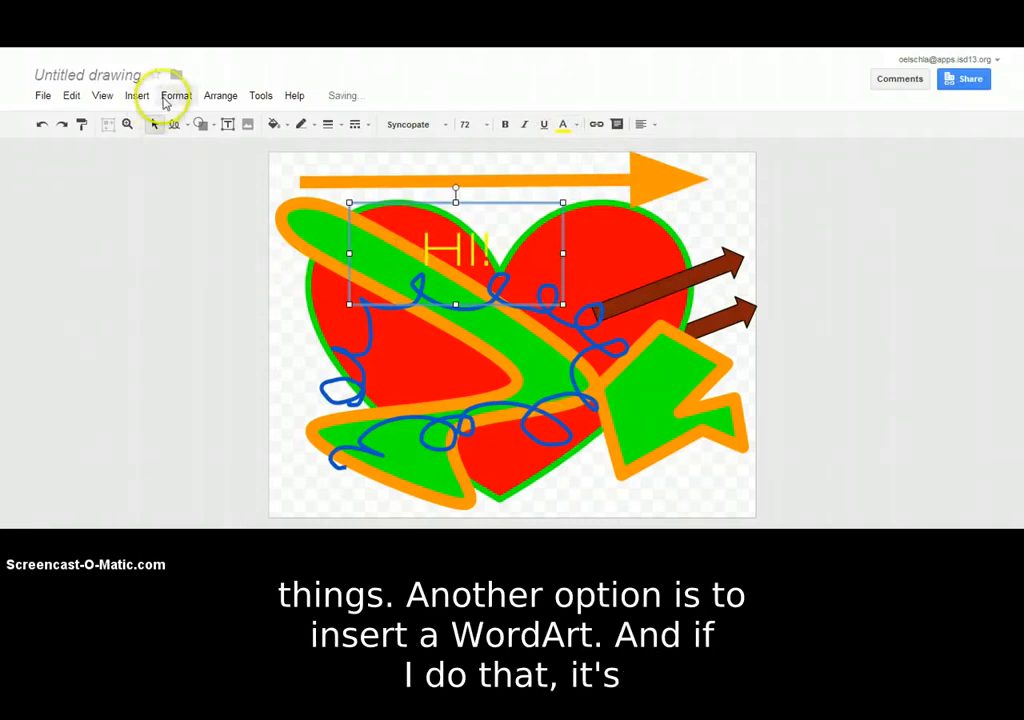
Step: Insert word art reading "Hello." and move it slightly left and down, below the "Hi!" text
{"action": "left_click", "coordinate": [137, 96]}
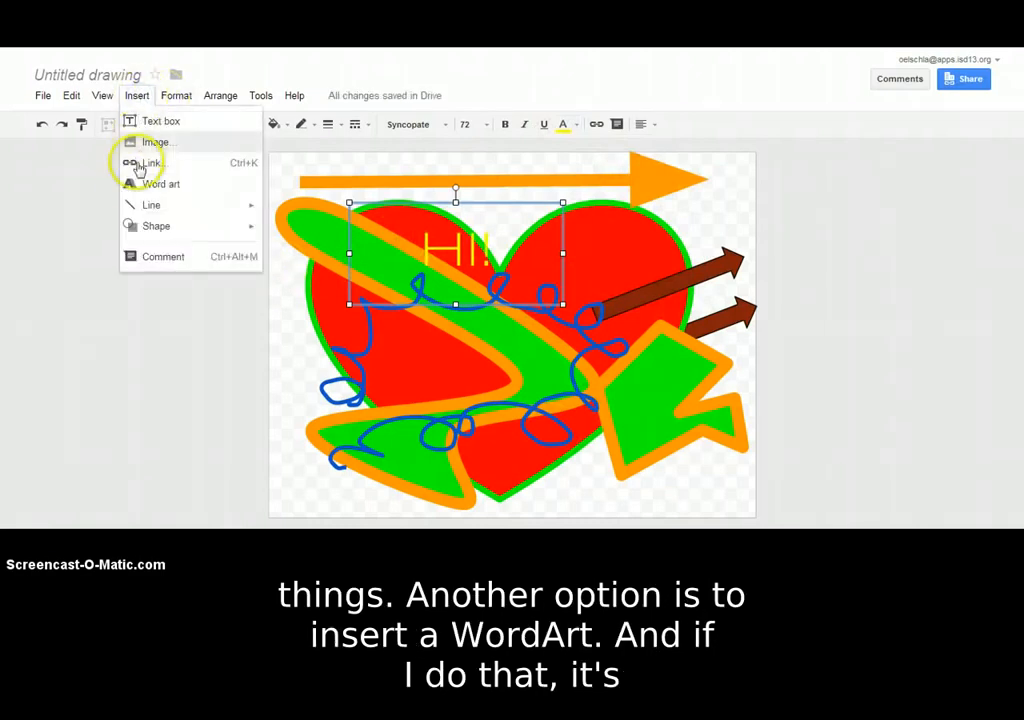
{"action": "left_click", "coordinate": [140, 184]}
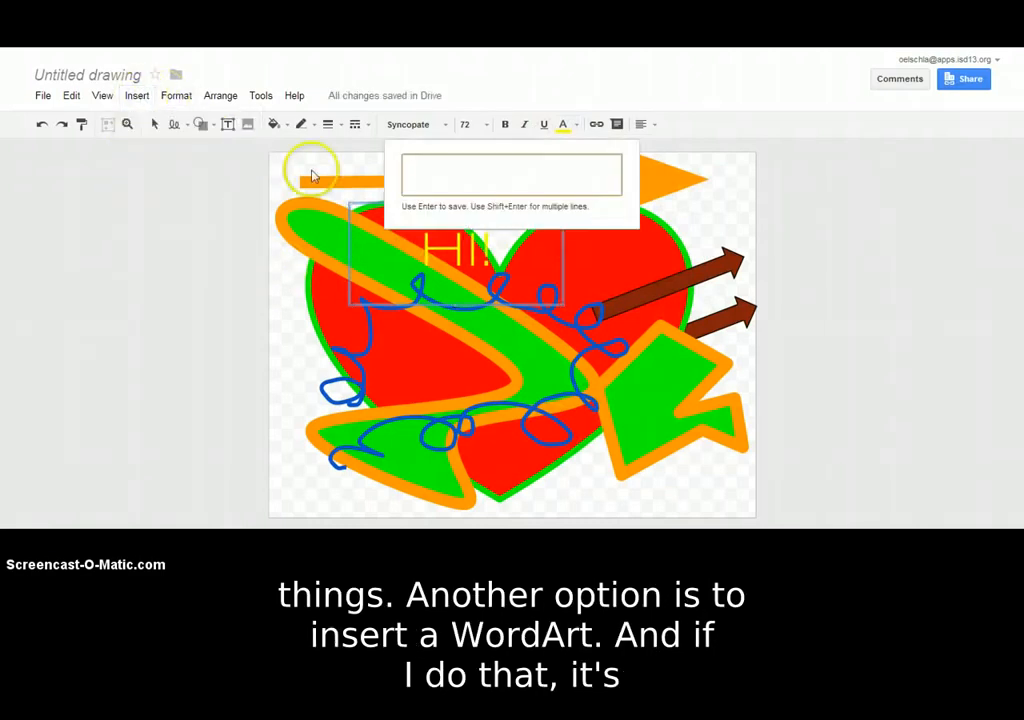
{"action": "type", "text": "Hello."}
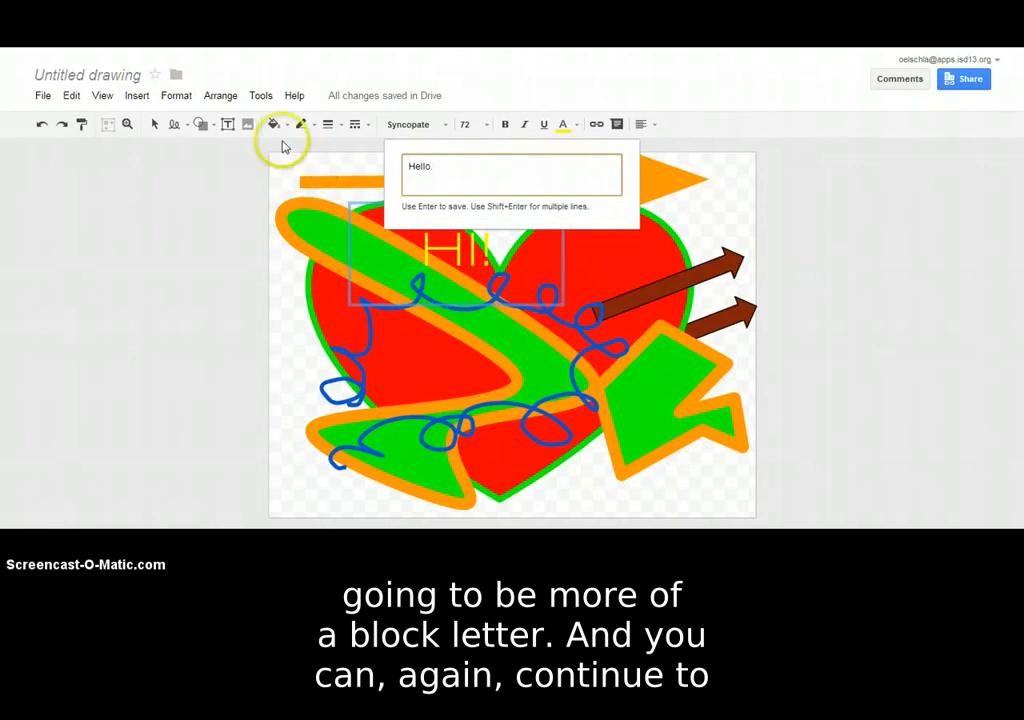
{"action": "key", "text": "Return"}
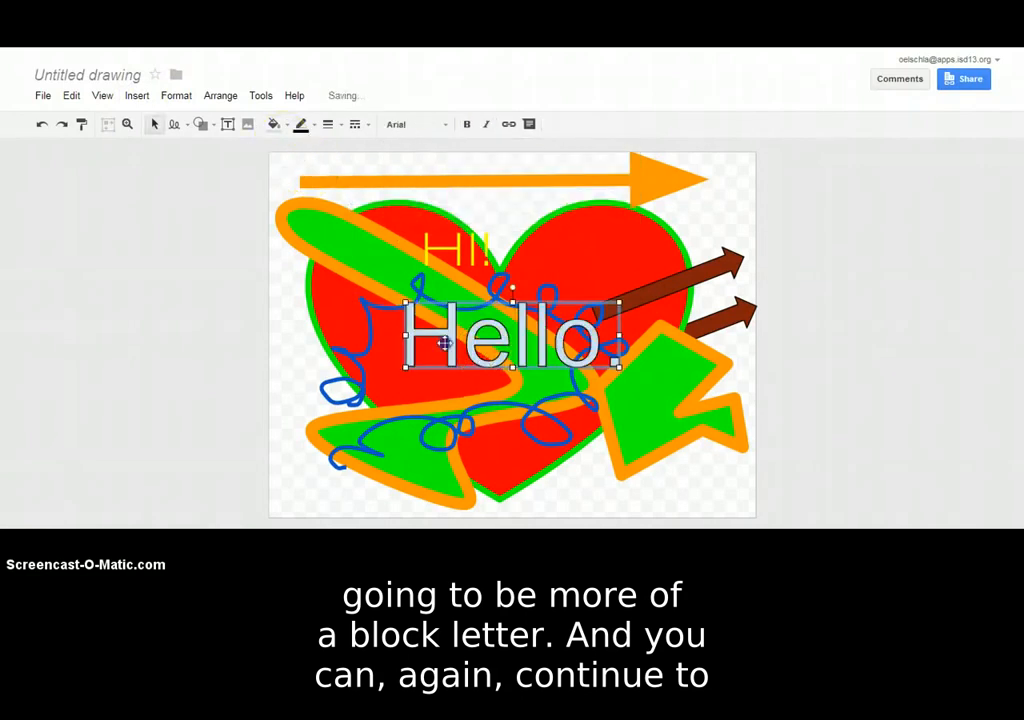
{"action": "left_click_drag", "start_coordinate": [444, 343], "coordinate": [457, 360]}
Step: Try Verdana on the "Hello." word art and settle on Comic Sans MS as its font
{"action": "left_click", "coordinate": [426, 128]}
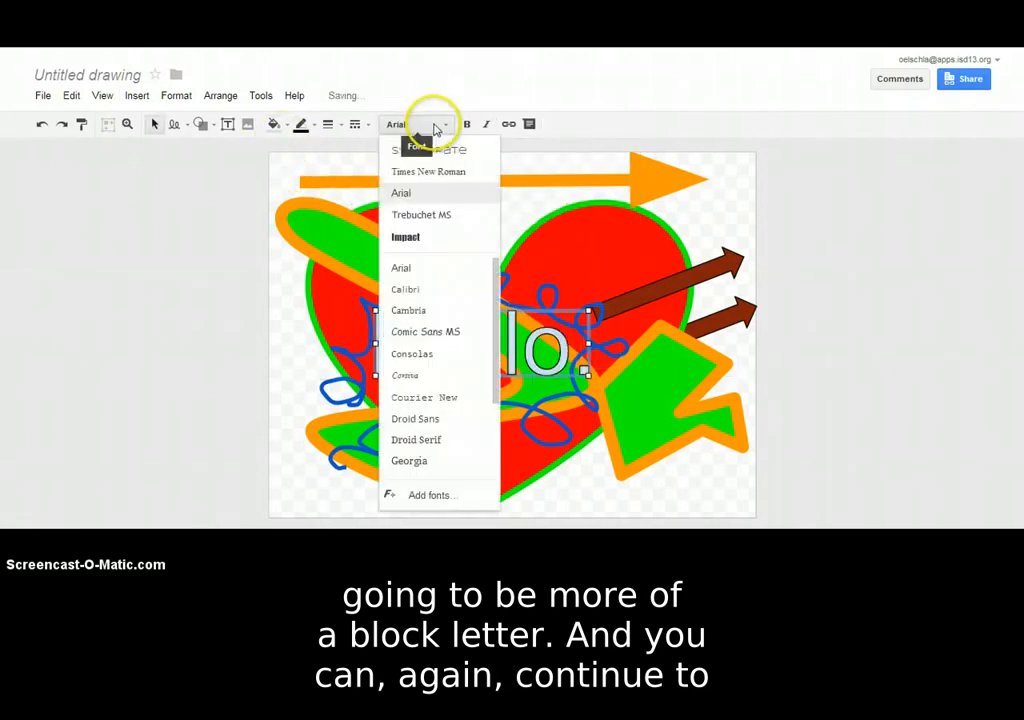
{"action": "scroll", "coordinate": [502, 432], "scroll_direction": "down", "scroll_amount": 1}
{"action": "scroll", "coordinate": [502, 432], "scroll_direction": "down", "scroll_amount": 1}
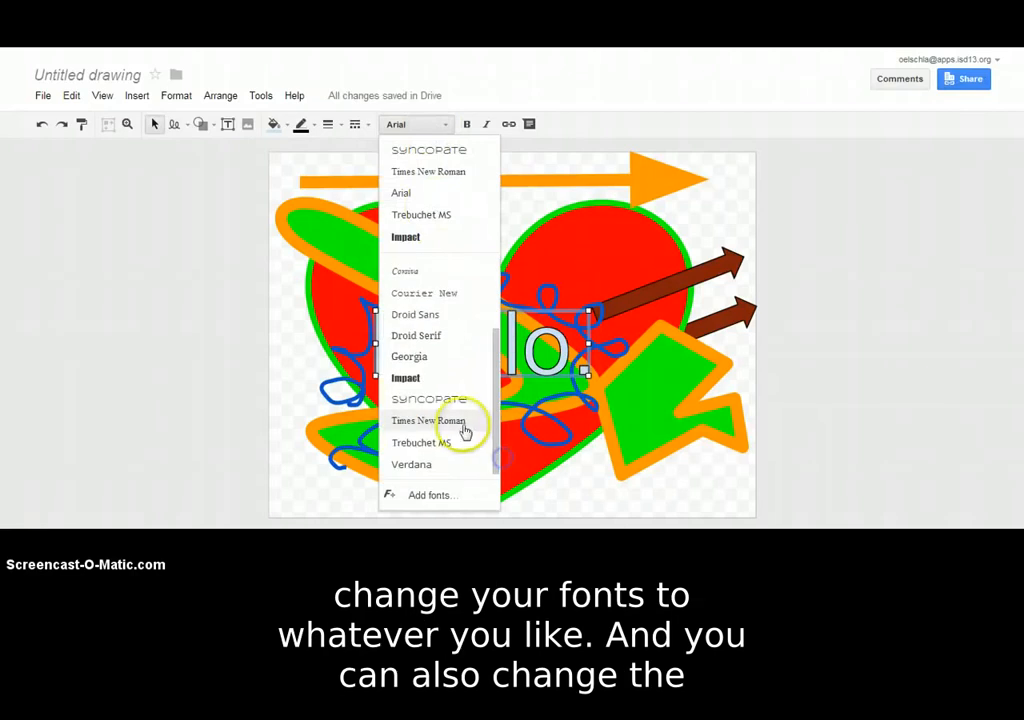
{"action": "left_click", "coordinate": [450, 466]}
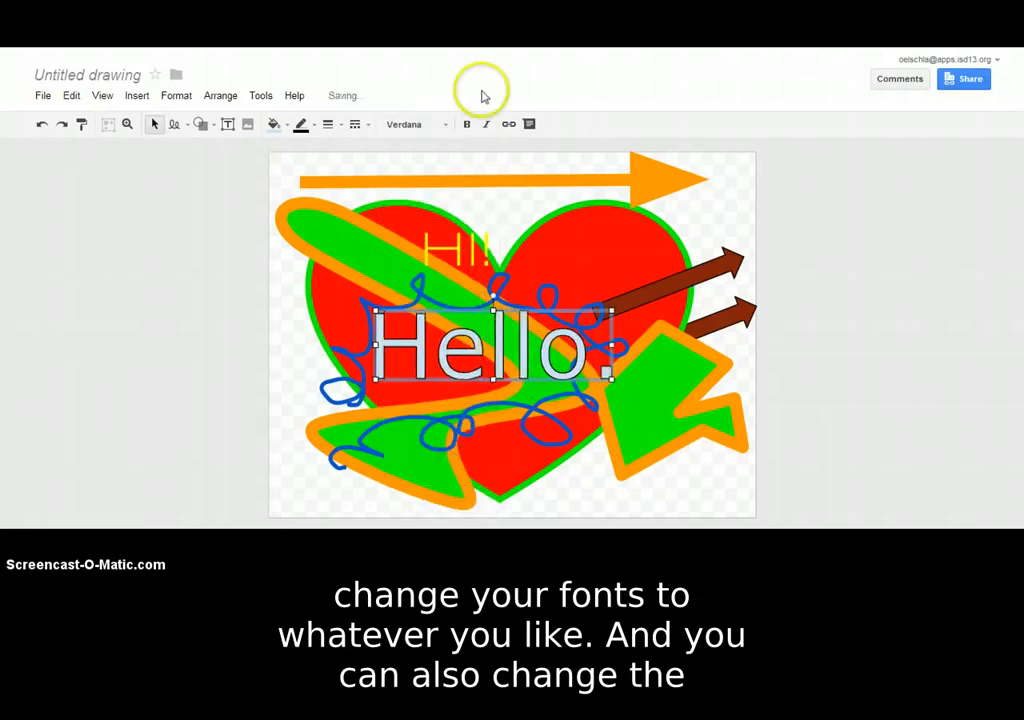
{"action": "left_click", "coordinate": [450, 125]}
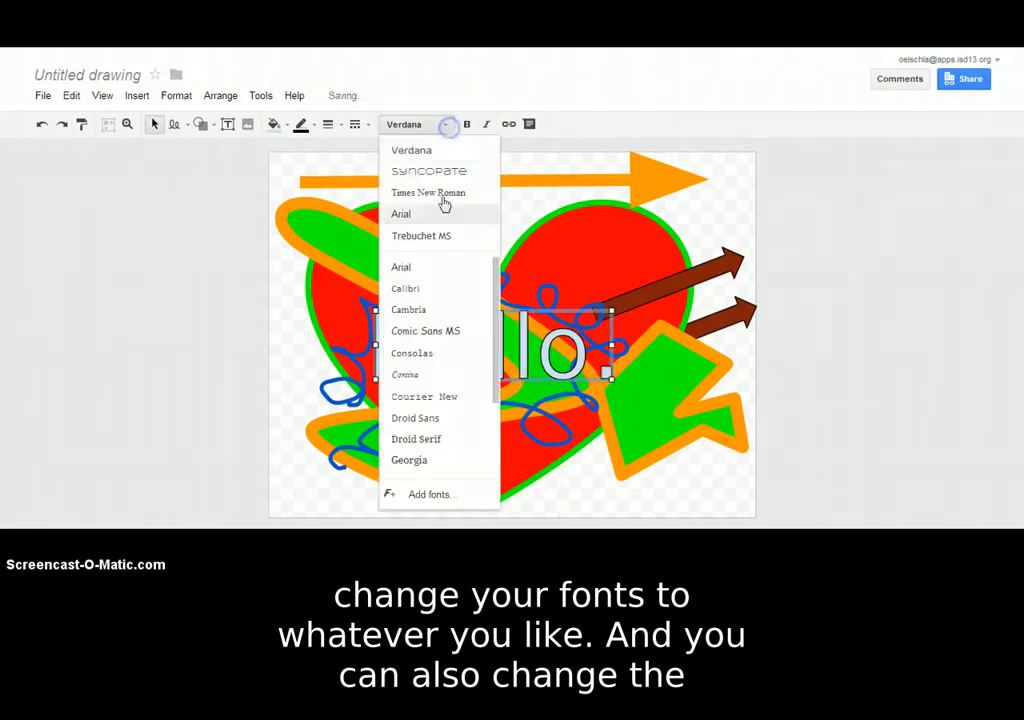
{"action": "left_click", "coordinate": [425, 332]}
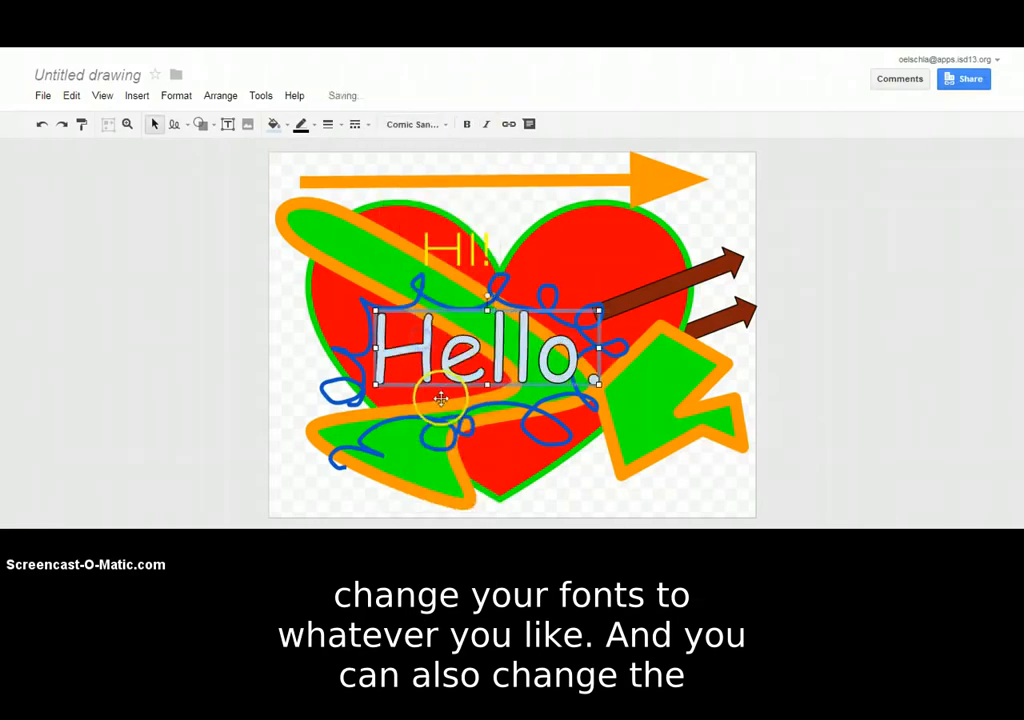
Step: Fill the "Hello." word art with medium blue and set its outline to bright blue
{"action": "left_click", "coordinate": [278, 125]}
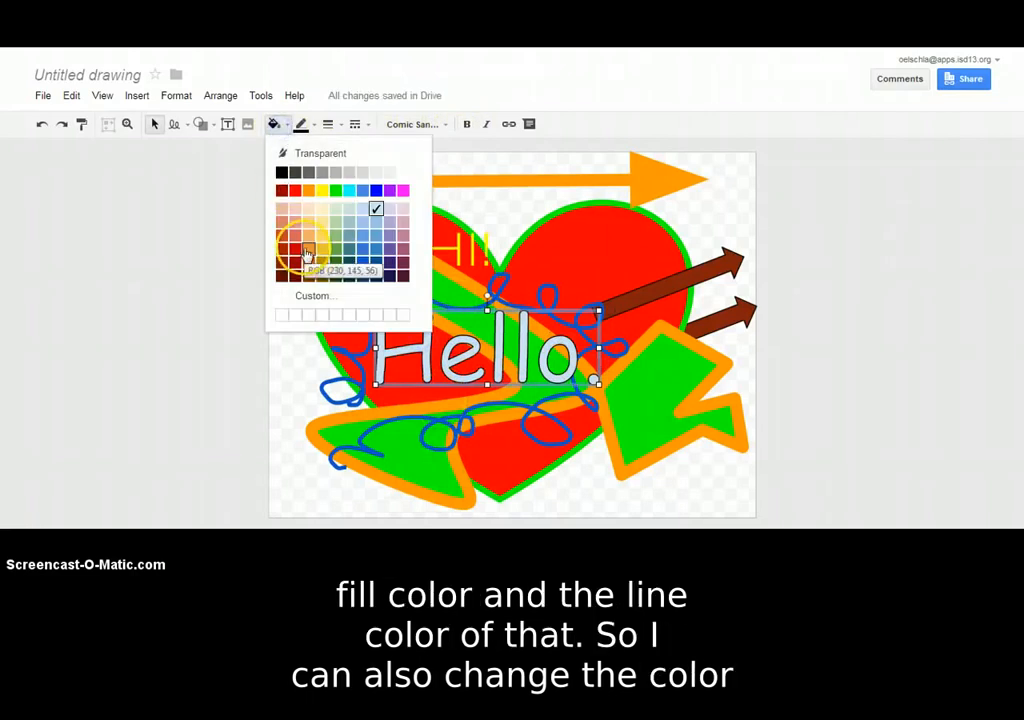
{"action": "left_click", "coordinate": [360, 261]}
{"action": "left_click", "coordinate": [302, 125]}
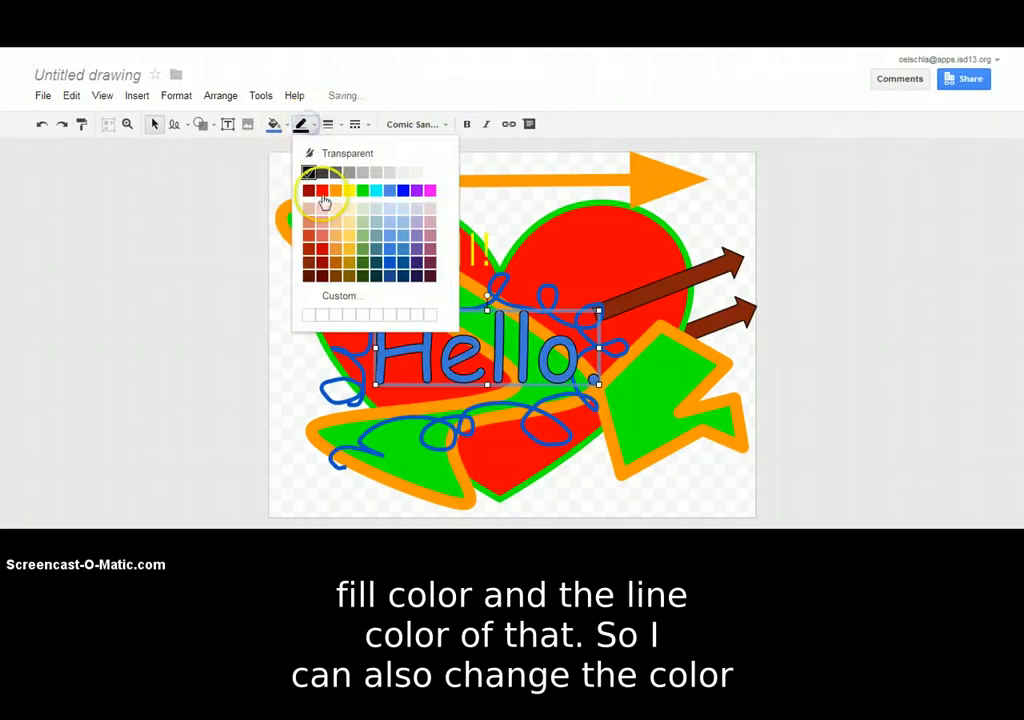
{"action": "left_click", "coordinate": [411, 198]}
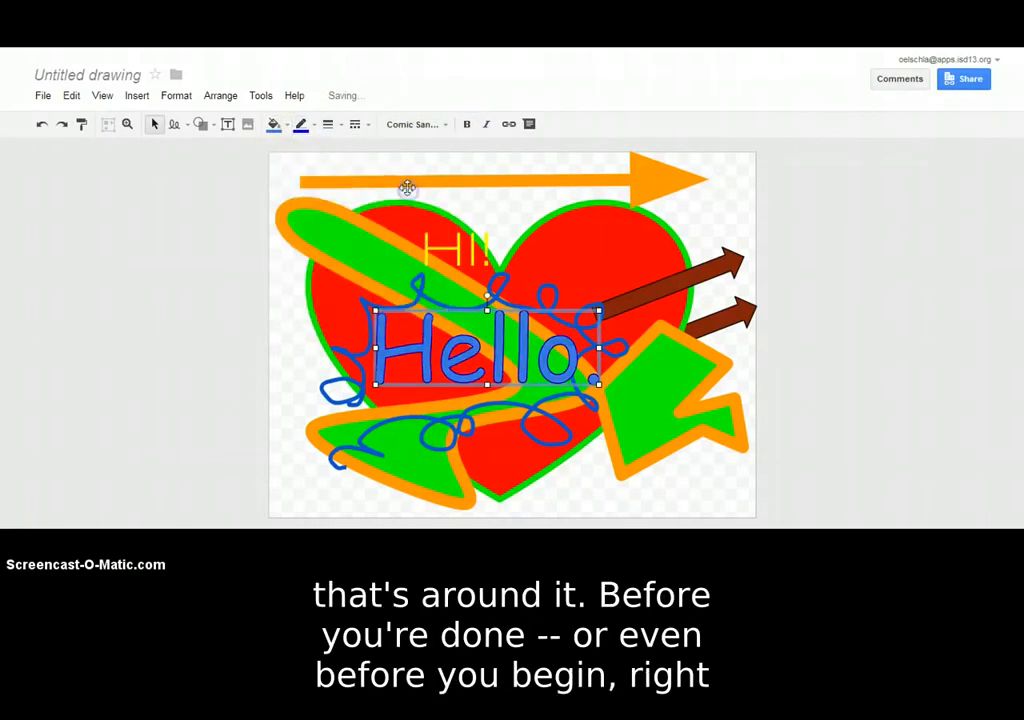
Step: Thicken the outline of the "Hello." word art and move it down and to the right, over the heart's lower tip
{"action": "left_click", "coordinate": [330, 126]}
{"action": "left_click", "coordinate": [350, 213]}
{"action": "left_click", "coordinate": [215, 335]}
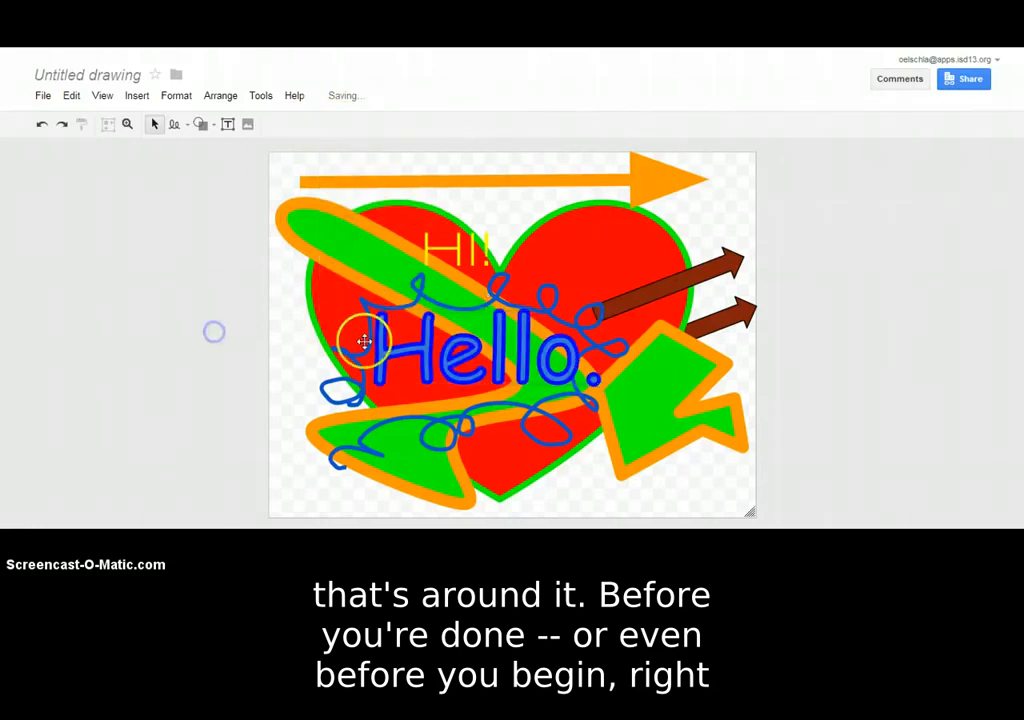
{"action": "left_click_drag", "start_coordinate": [399, 340], "coordinate": [459, 437]}
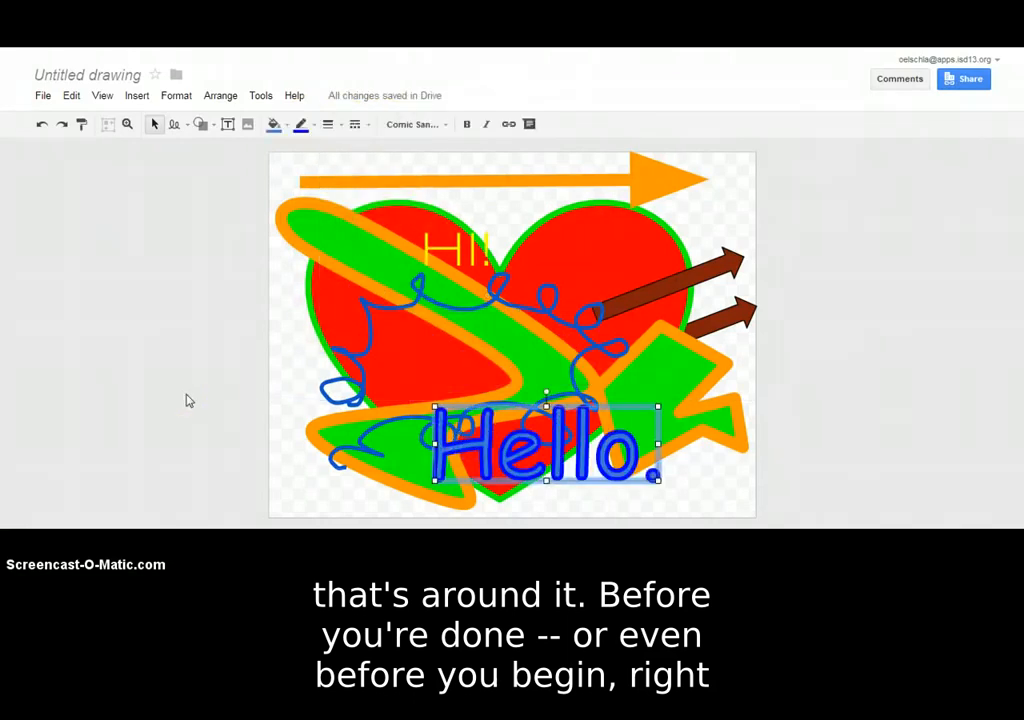
Step: Rename the drawing as "Hello Heart"
{"action": "left_click", "coordinate": [82, 78]}
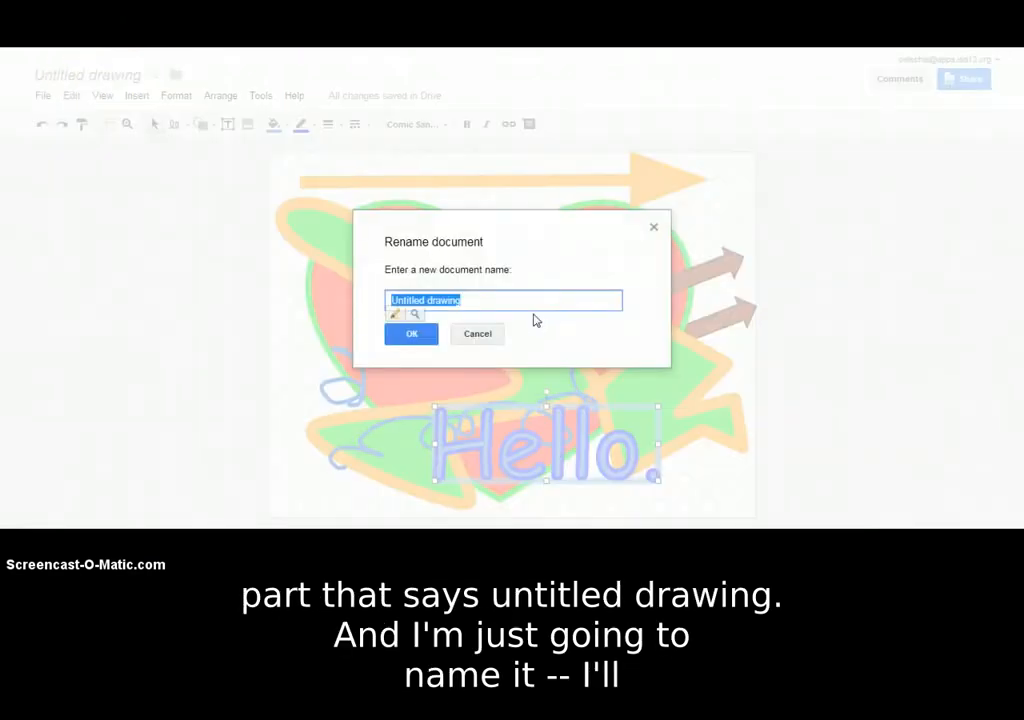
{"action": "type", "text": "Hello Heart"}
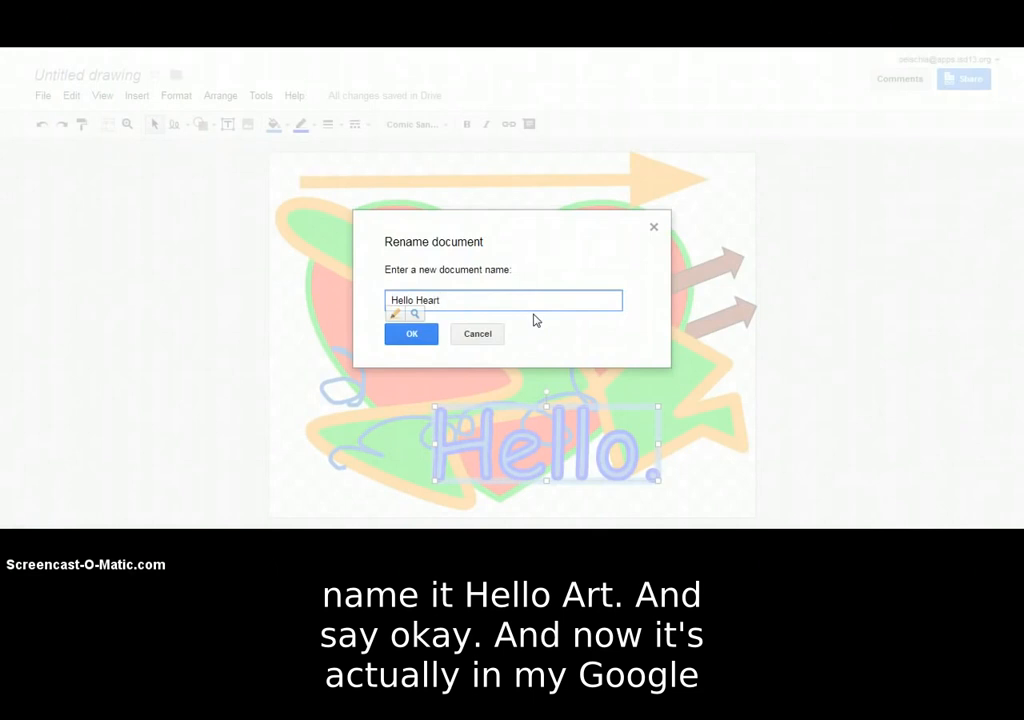
{"action": "left_click", "coordinate": [426, 334]}
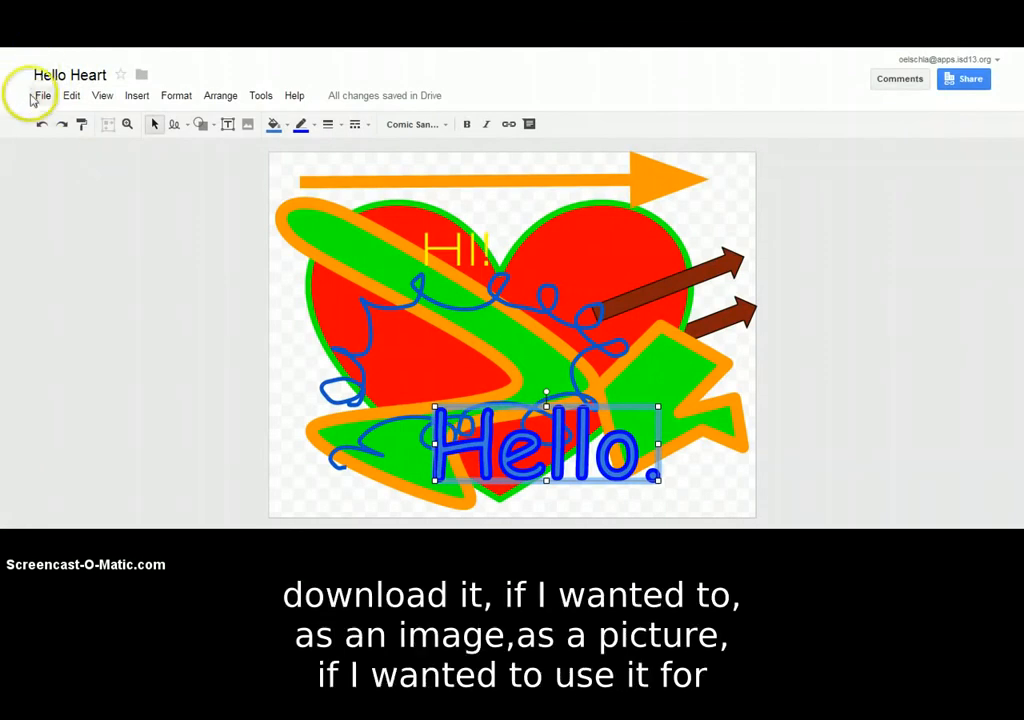
Step: Look through the file formats offered for downloading the drawing, without downloading it
{"action": "left_click", "coordinate": [38, 96]}
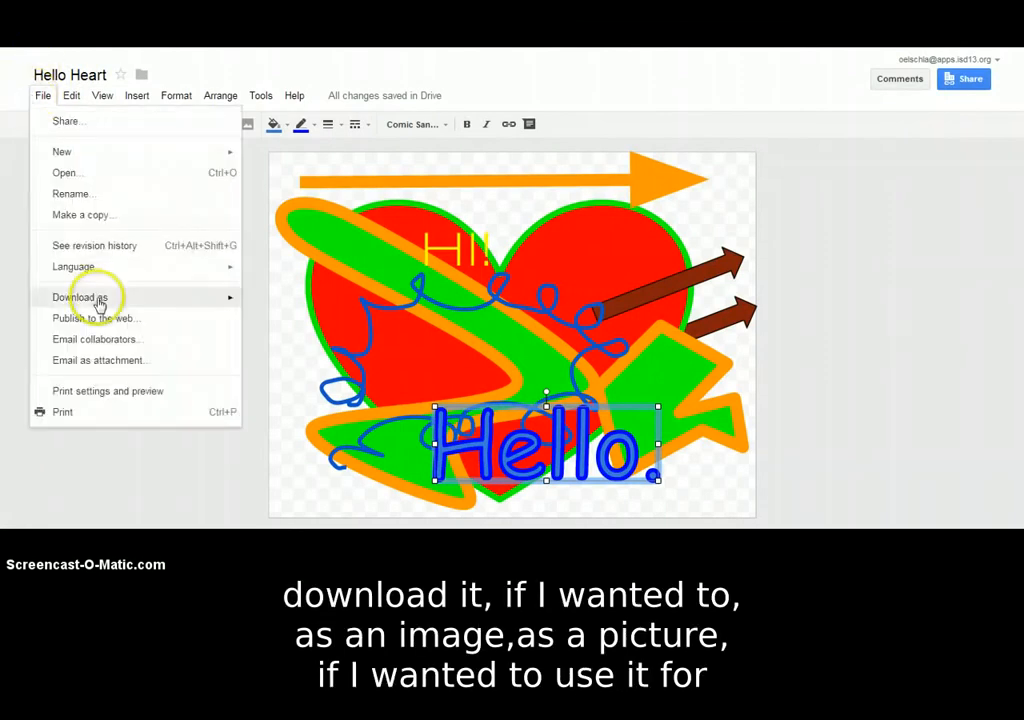
{"action": "mouse_move", "coordinate": [91, 297]}
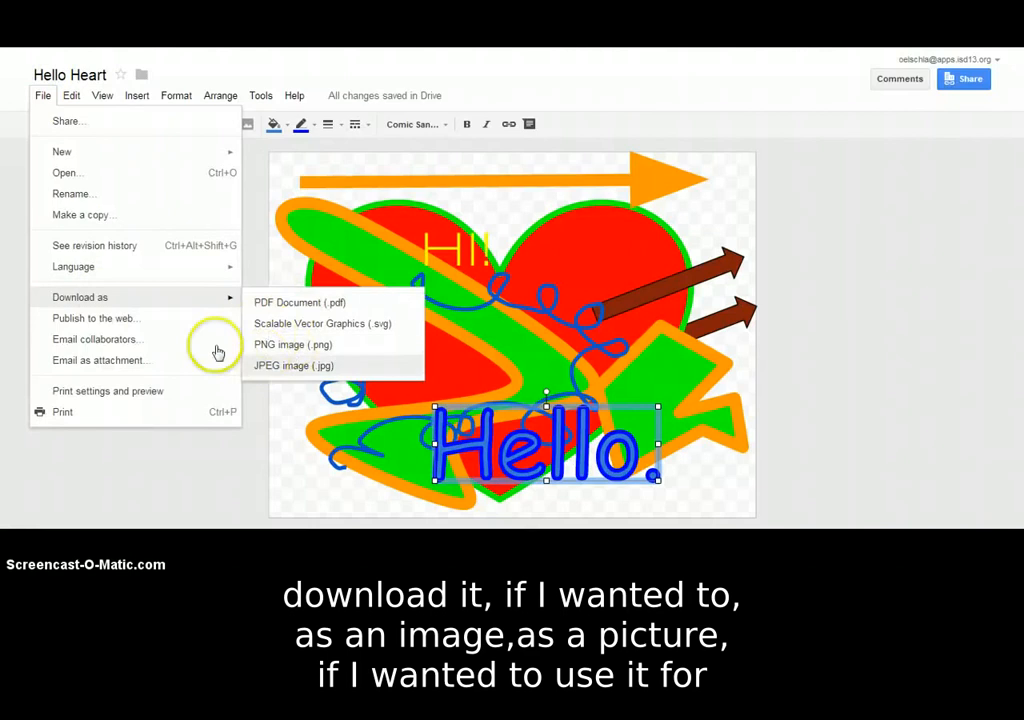
{"action": "left_click", "coordinate": [36, 97]}
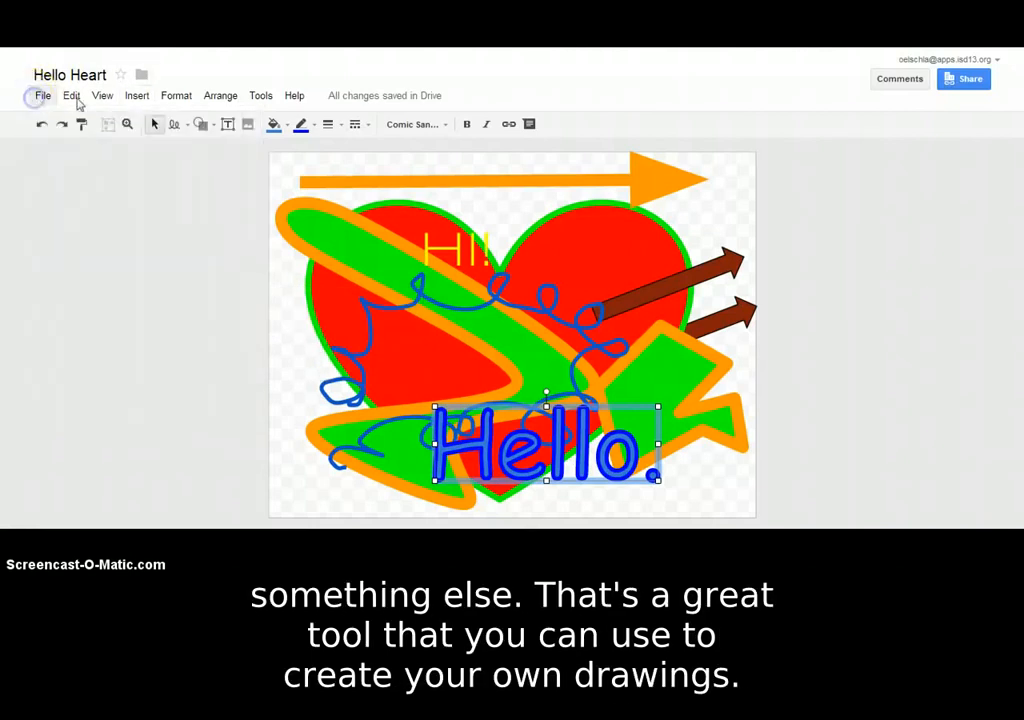